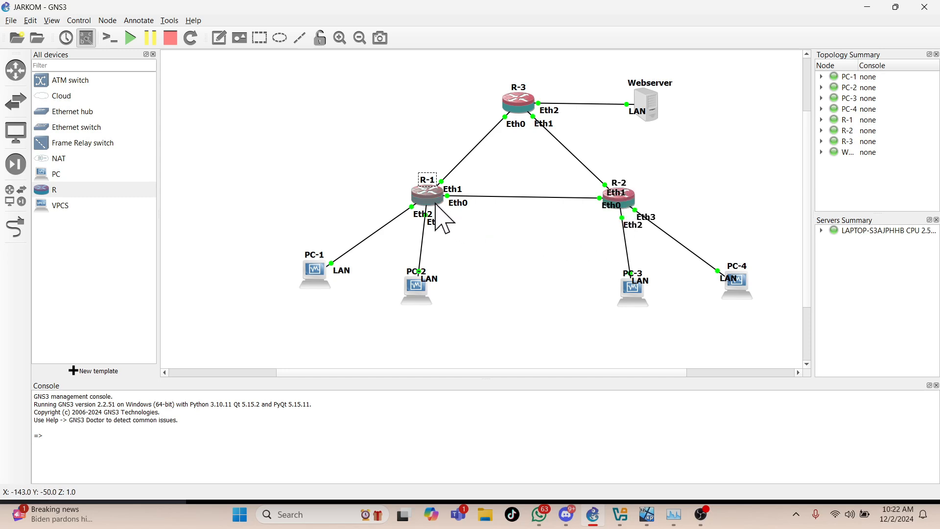
- Switch to the PC-1 virtual machine, minimize its Command Prompt and display router R-1's IP address list in WinBox
mouse_move(617, 200)
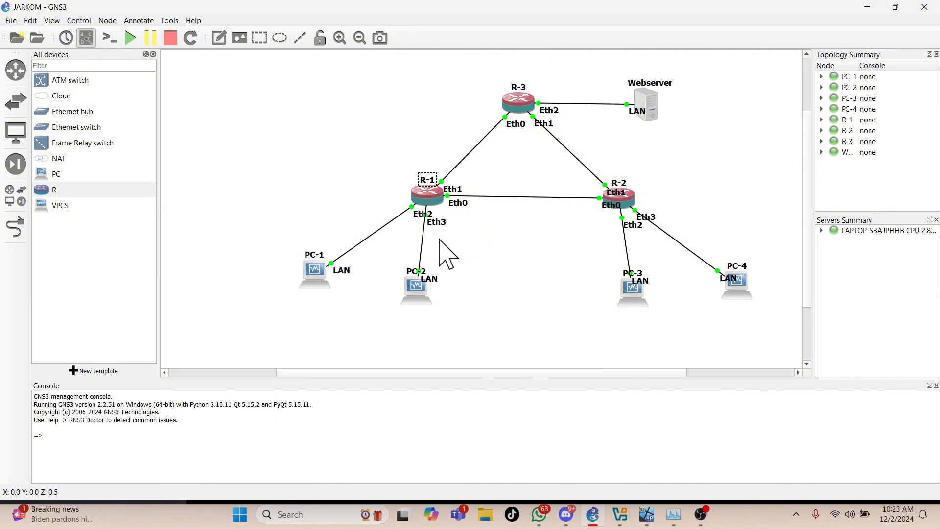
mouse_move(318, 280)
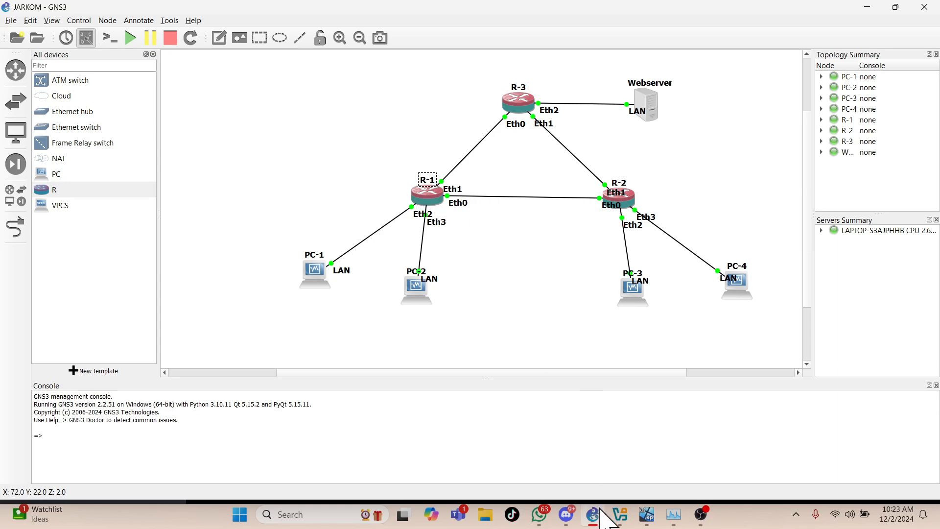
mouse_move(617, 510)
mouse_move(647, 514)
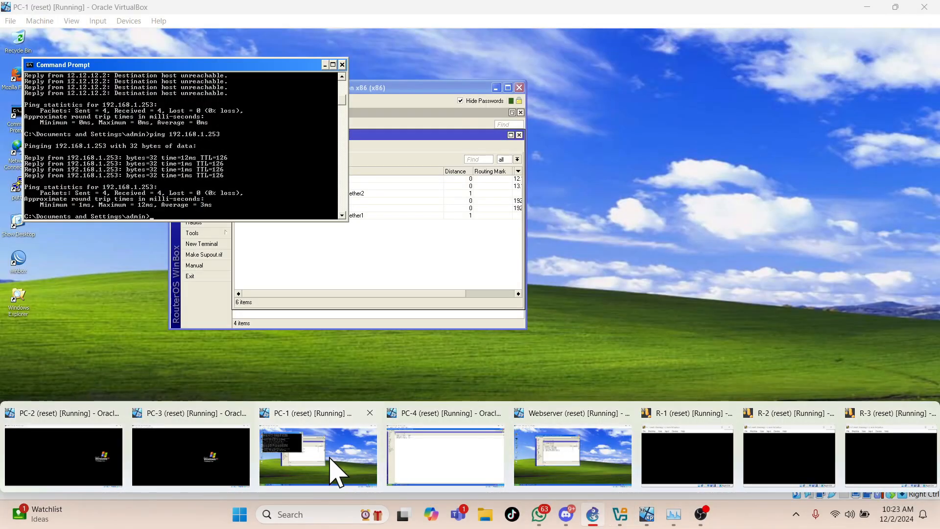
left_click(338, 473)
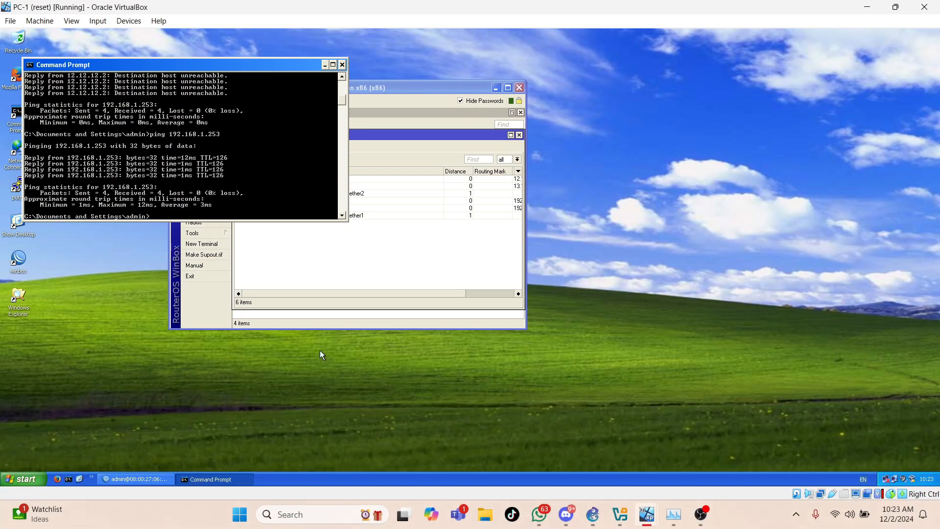
left_click(325, 65)
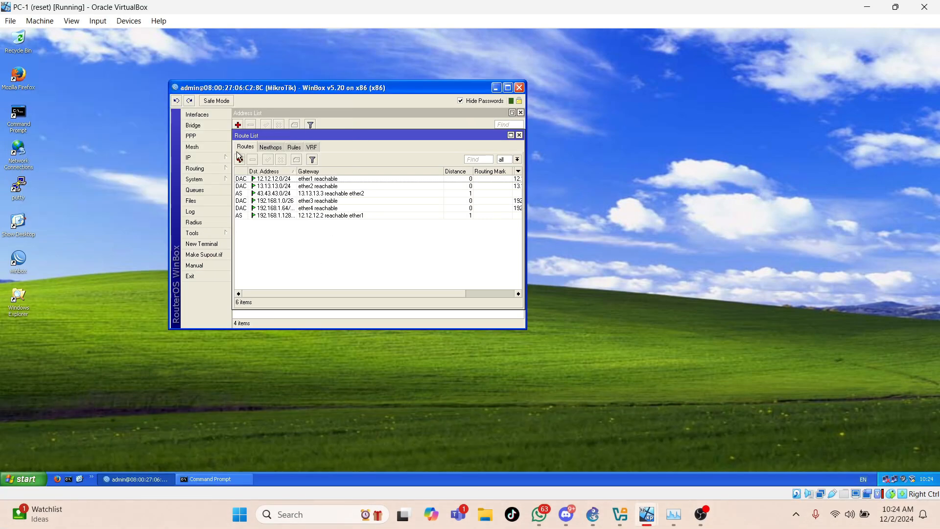
left_click(208, 158)
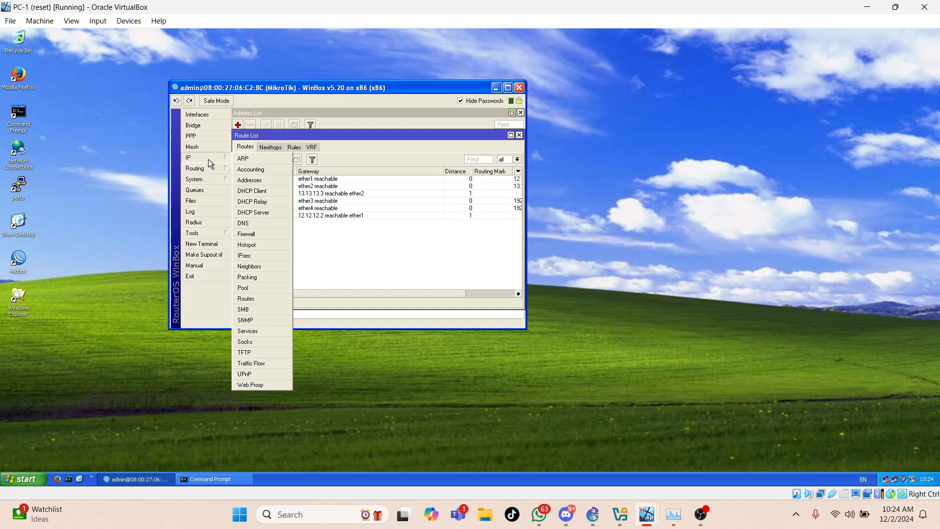
left_click(263, 180)
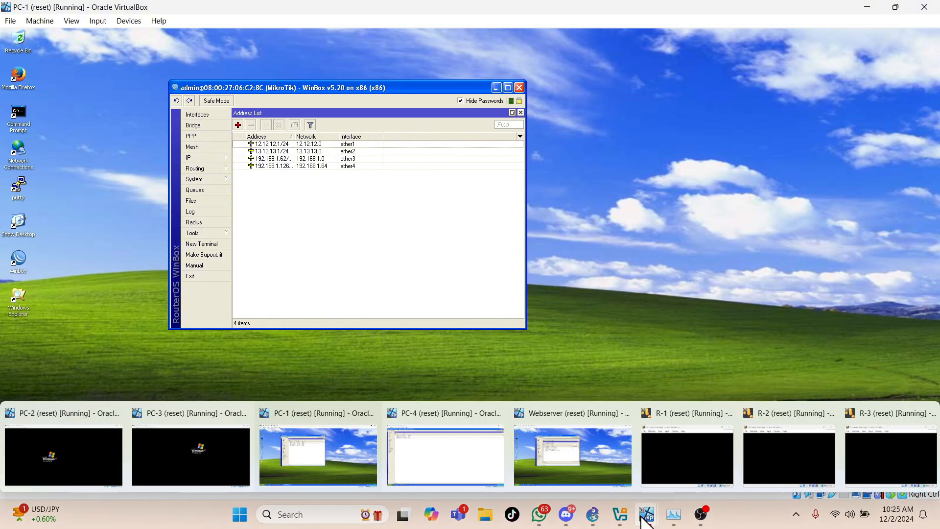
- Switch back to GNS3 to examine the JARKOM topology and its router links
mouse_move(622, 517)
mouse_move(594, 518)
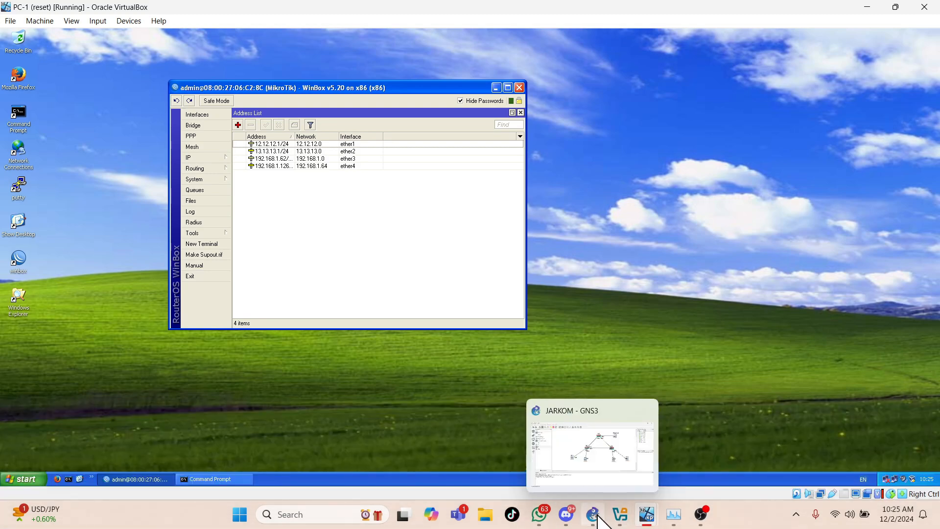
left_click(597, 468)
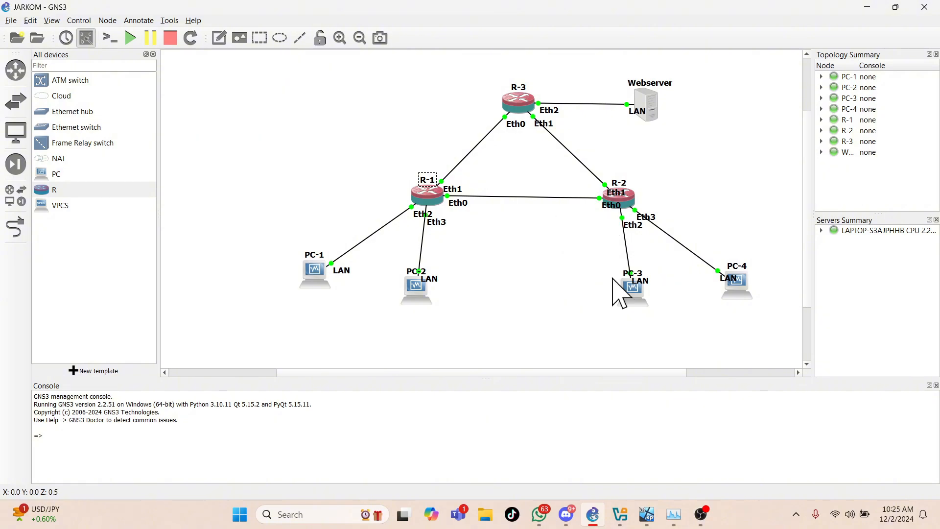
- Switch to the PC-4 virtual machine, restore the WinBox window to a smaller size and display router R-2's IP address list
mouse_move(673, 512)
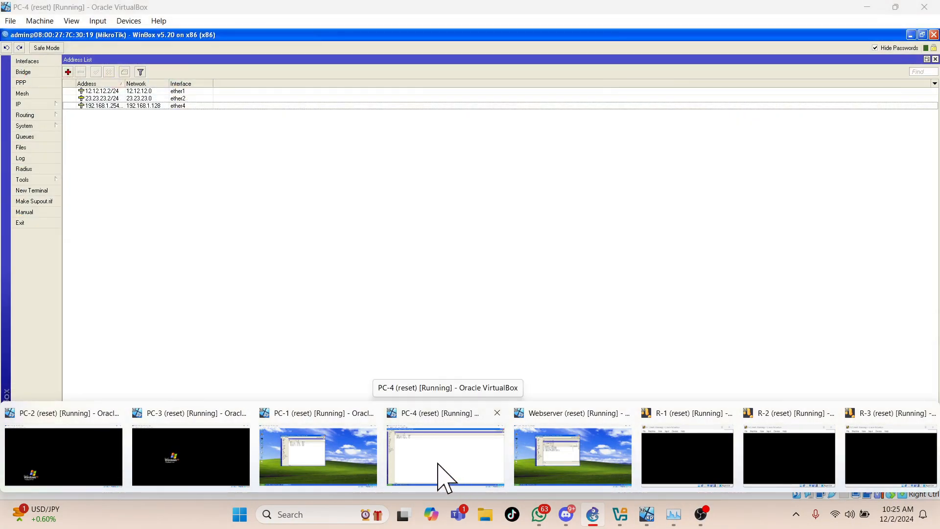
left_click(439, 478)
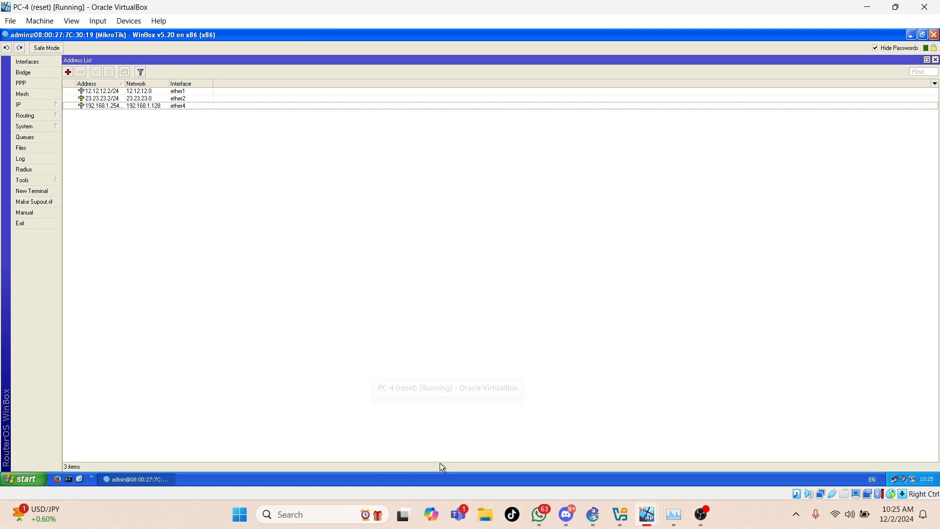
left_click(923, 35)
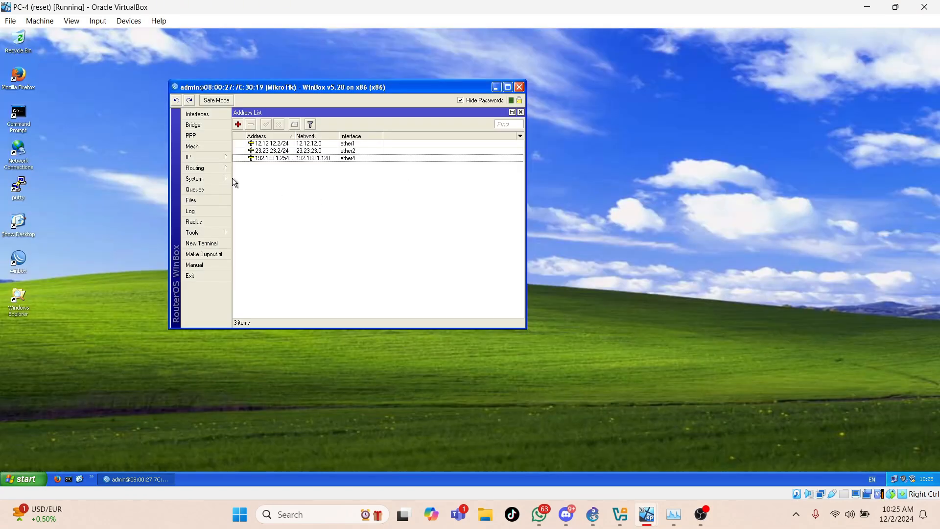
left_click(205, 159)
left_click(246, 180)
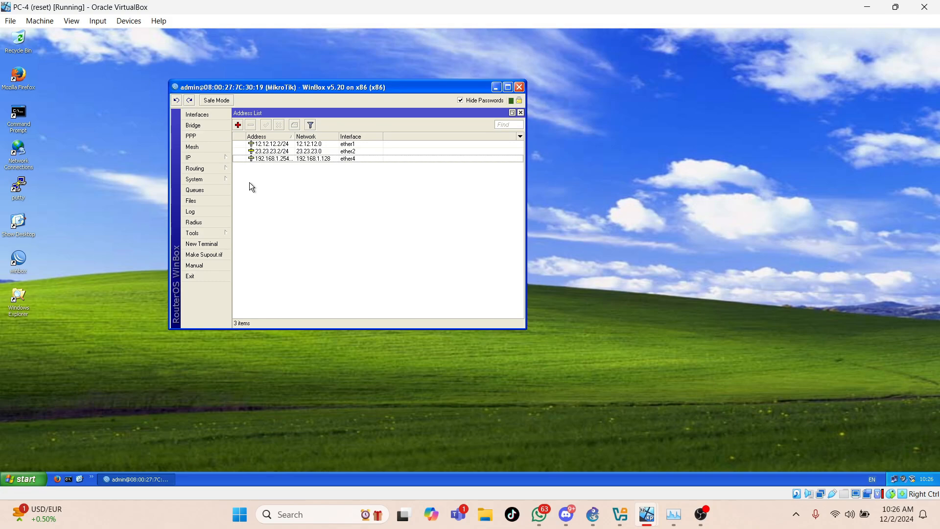
- Scan for reachable routers from the WinBox Loader on PC-3, and return to the PC-4 virtual machine
mouse_move(647, 515)
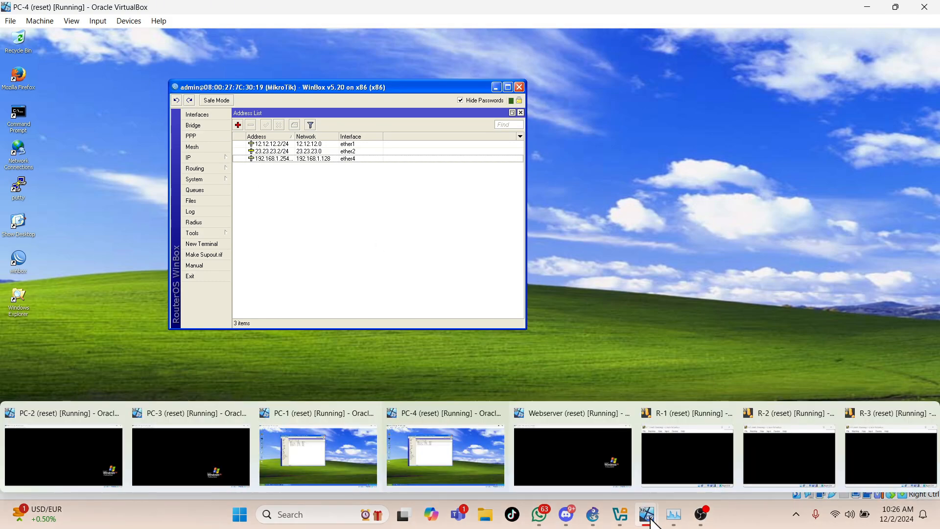
mouse_move(342, 442)
left_click(191, 456)
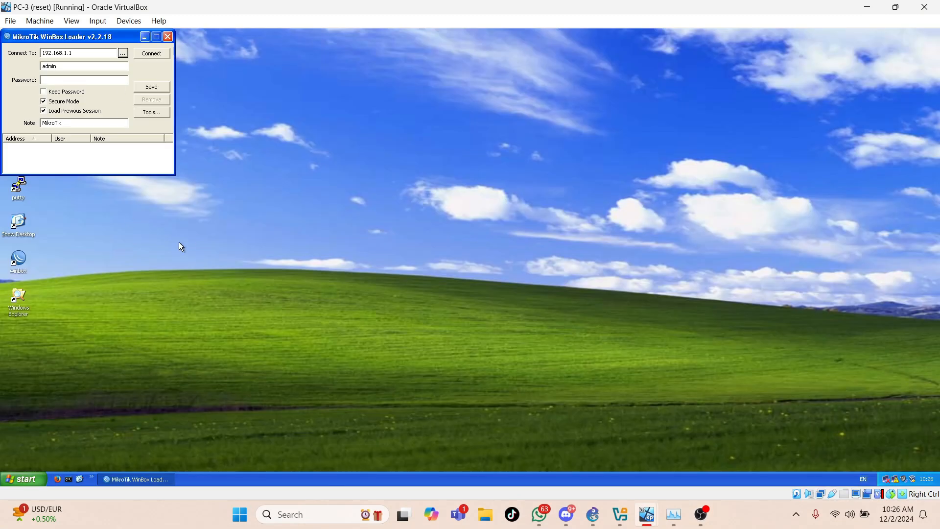
left_click(122, 53)
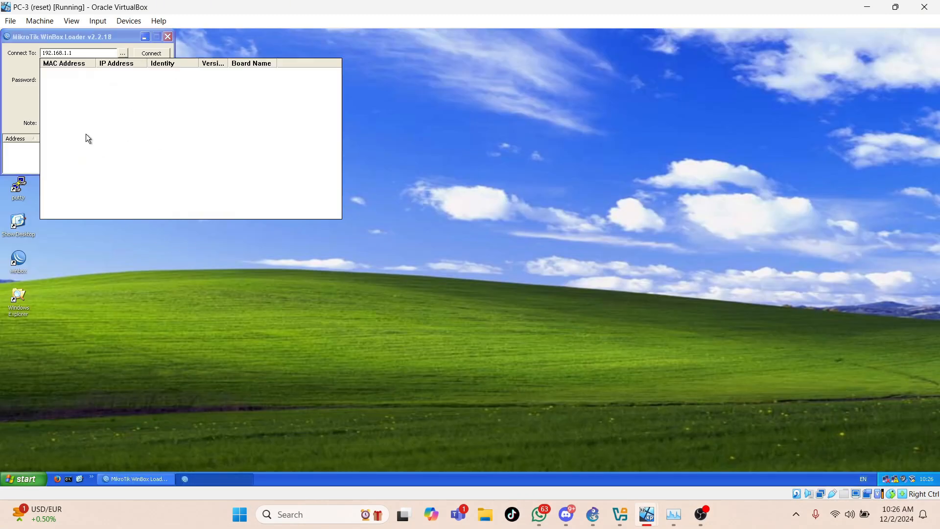
mouse_move(648, 514)
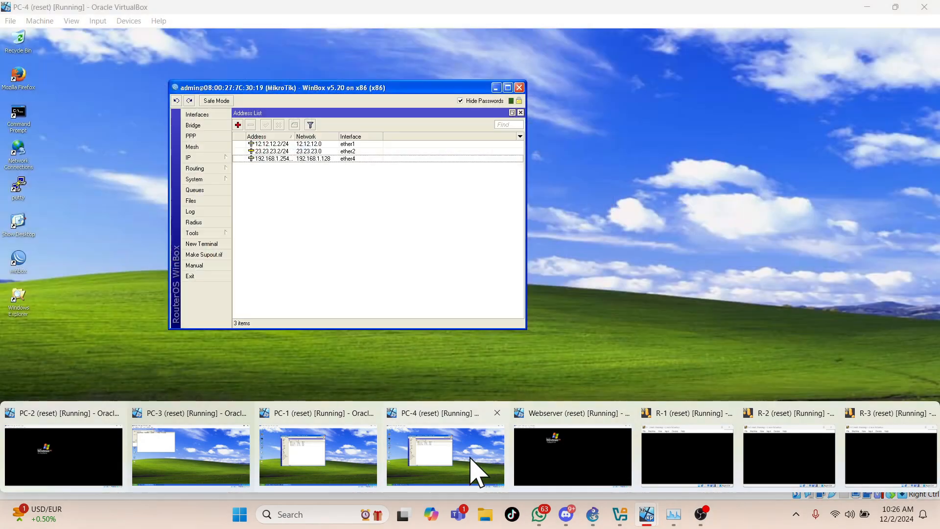
left_click(478, 472)
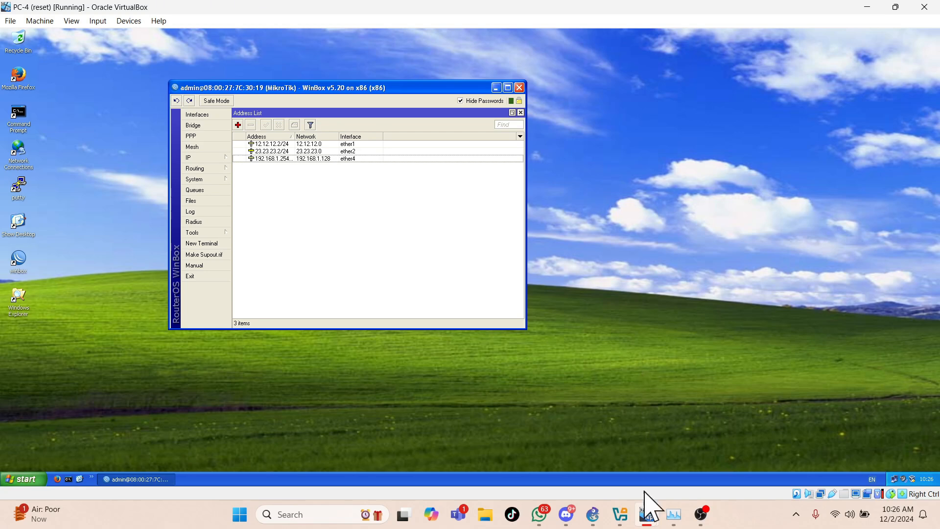
- Display router R-3's IP address list in WinBox on the Webserver virtual machine, checking its links in the GNS3 topology
mouse_move(647, 518)
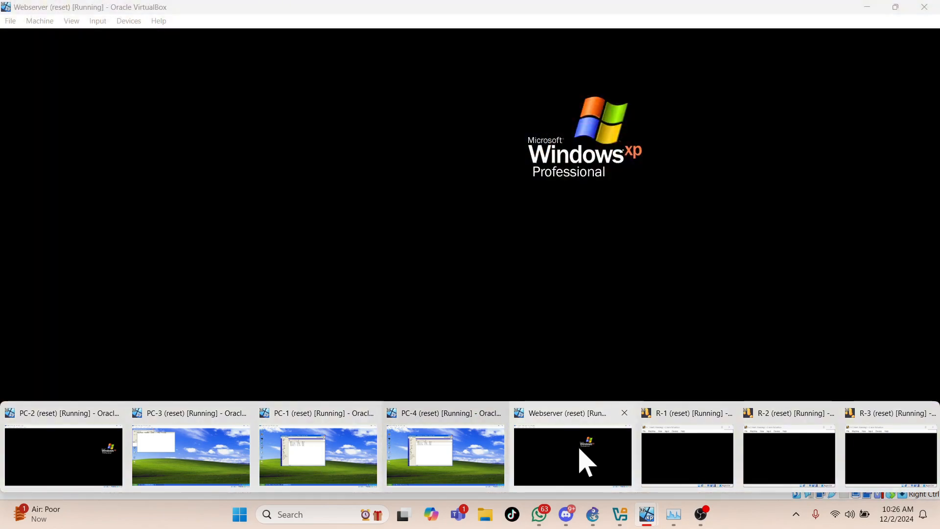
left_click(583, 461)
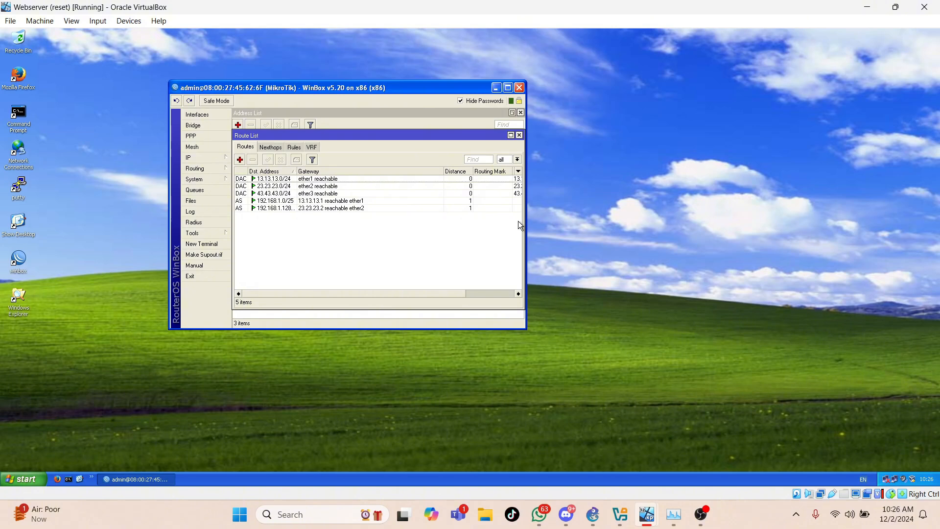
left_click(214, 158)
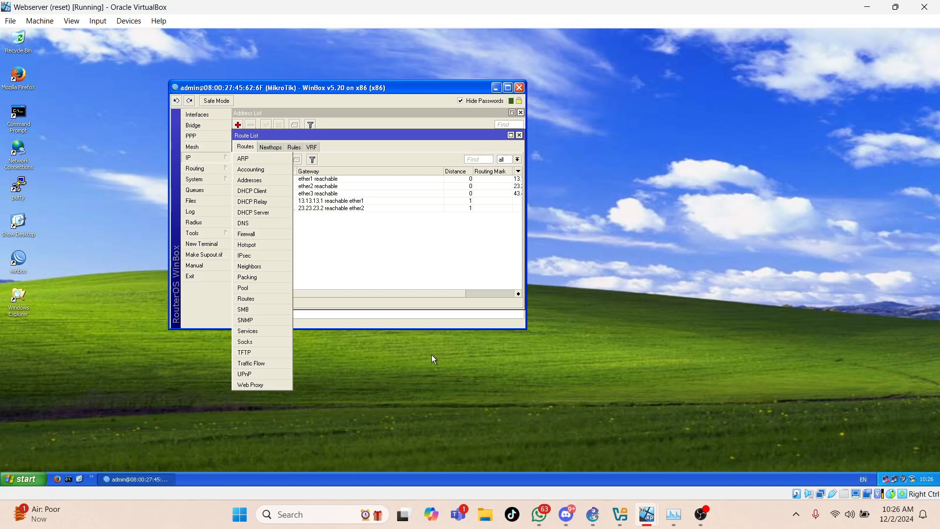
left_click(593, 514)
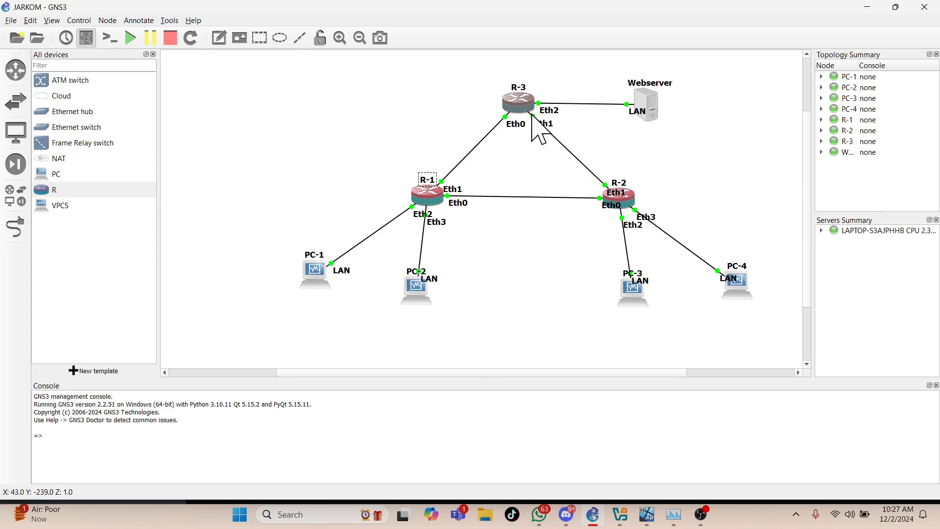
mouse_move(647, 514)
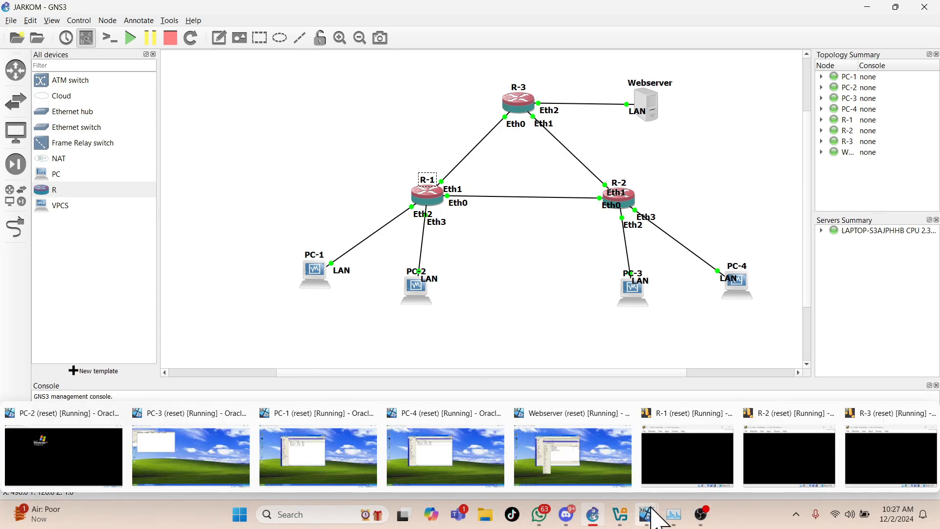
left_click(541, 462)
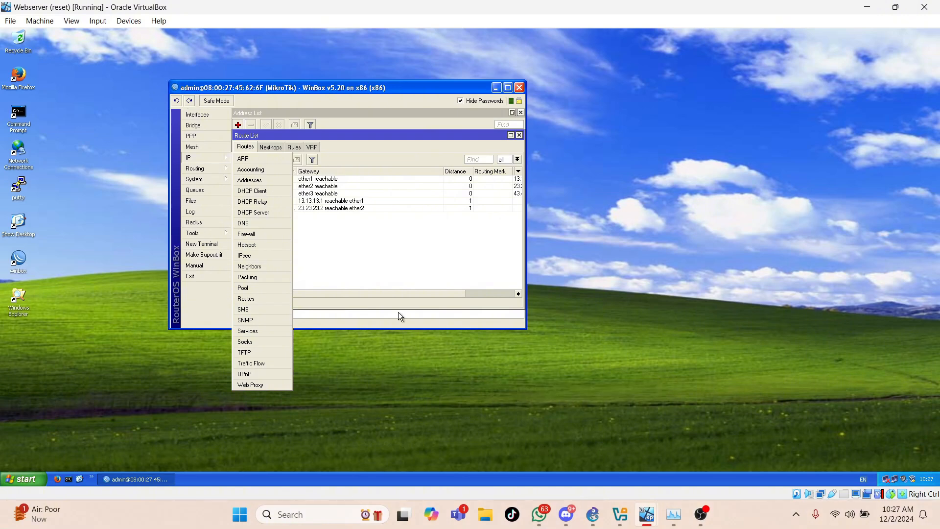
left_click(252, 180)
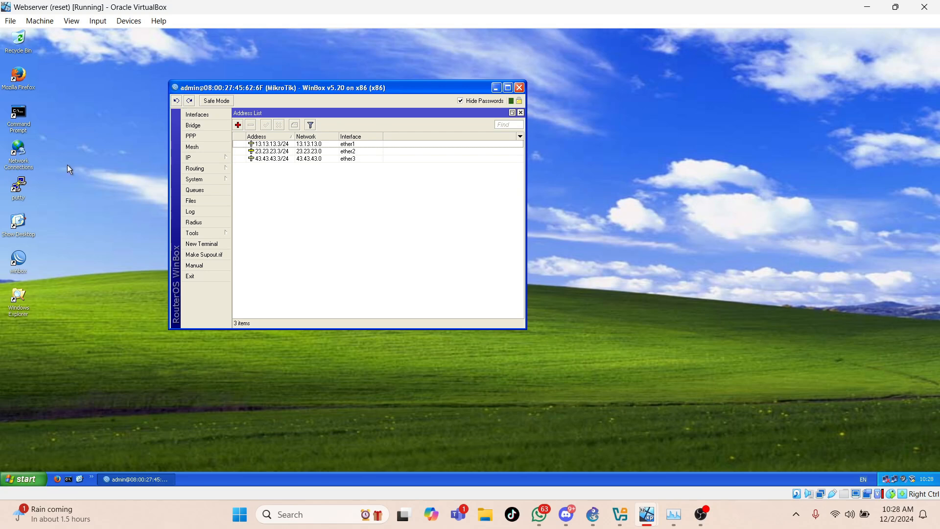
- Open the Internet Protocol (TCP/IP) properties of the Webserver's Local Area Connection to examine its IP address and gateway
left_click(25, 478)
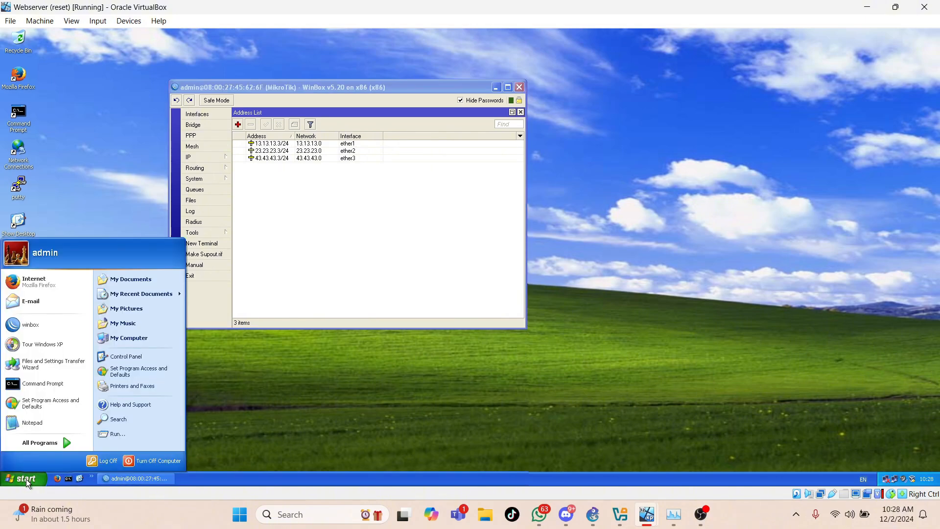
left_click(111, 358)
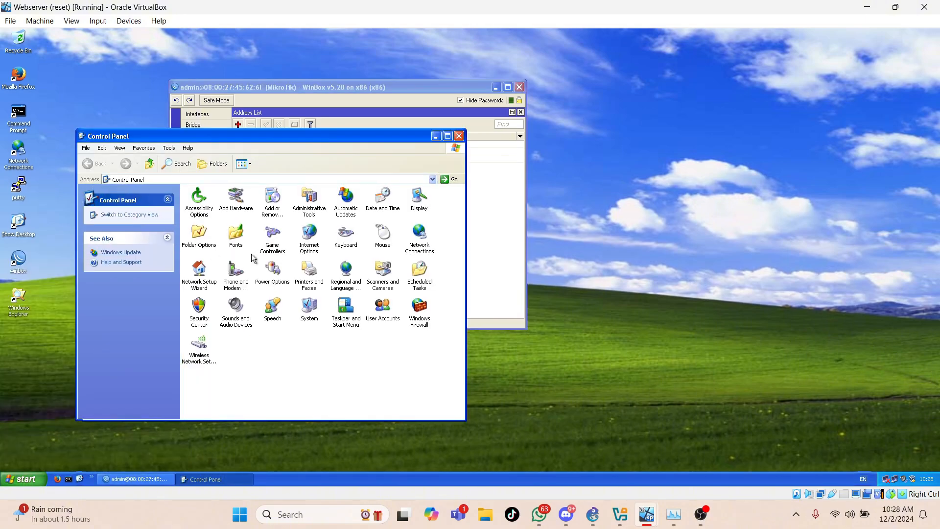
left_click(422, 234)
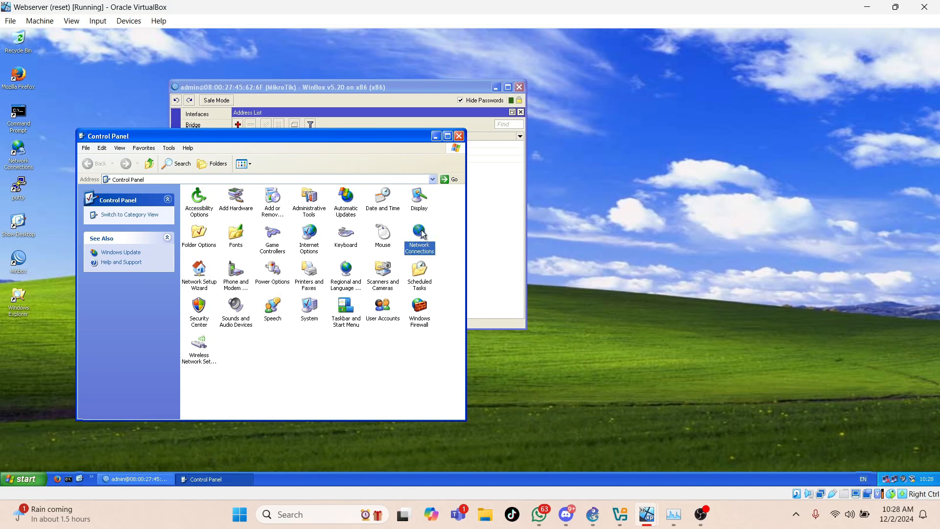
double_click(422, 234)
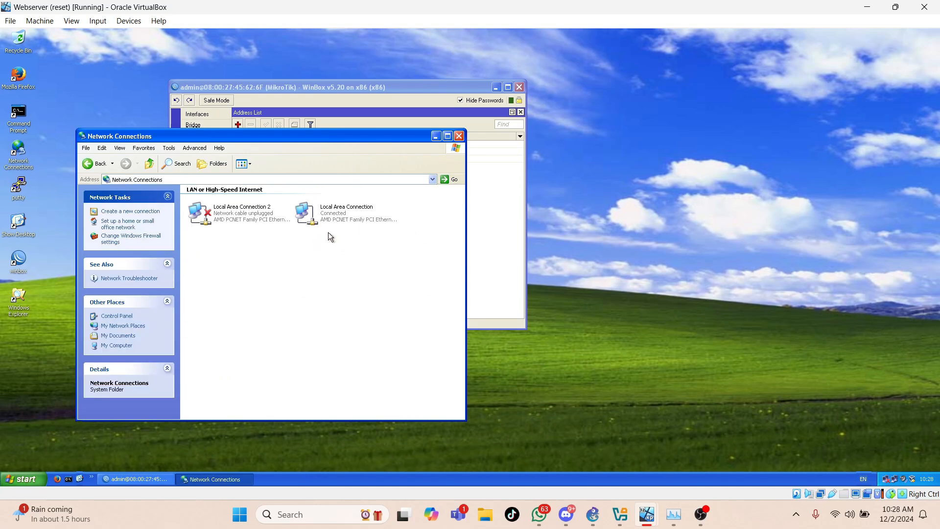
right_click(322, 220)
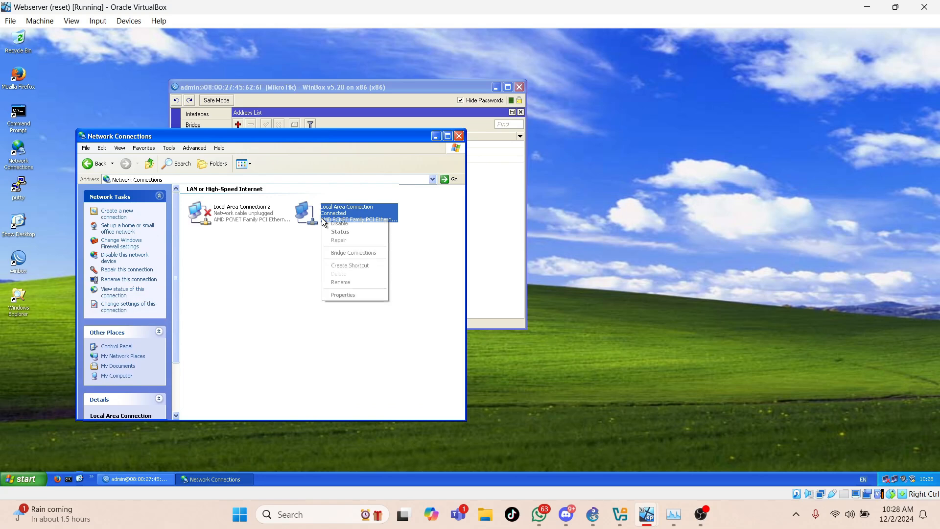
left_click(343, 294)
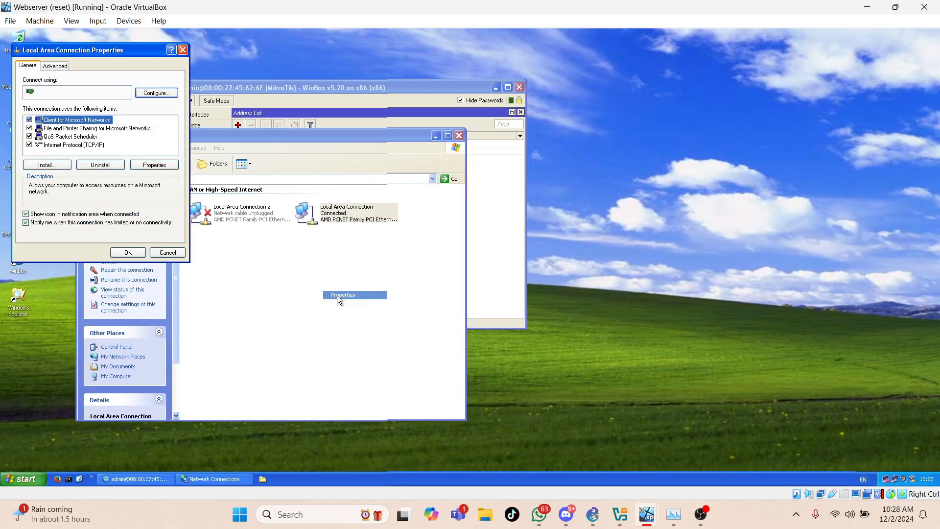
left_click(68, 146)
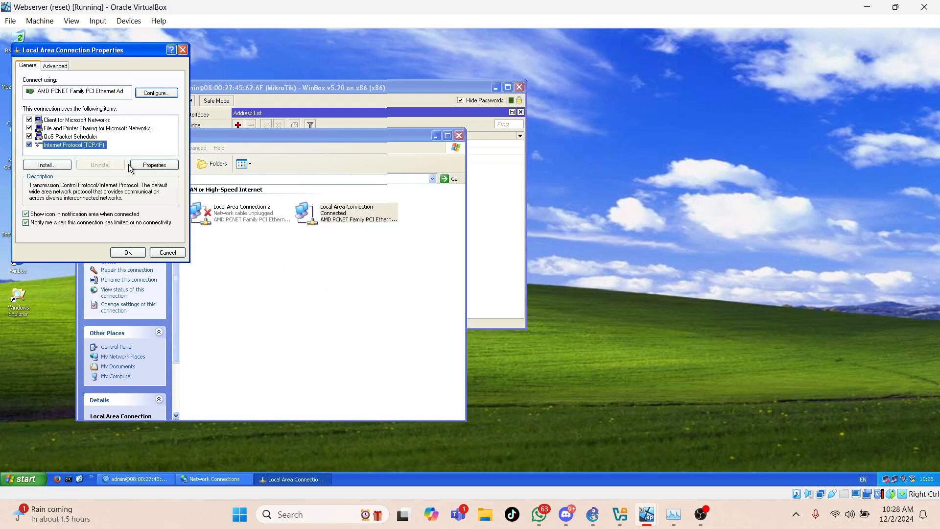
left_click(148, 164)
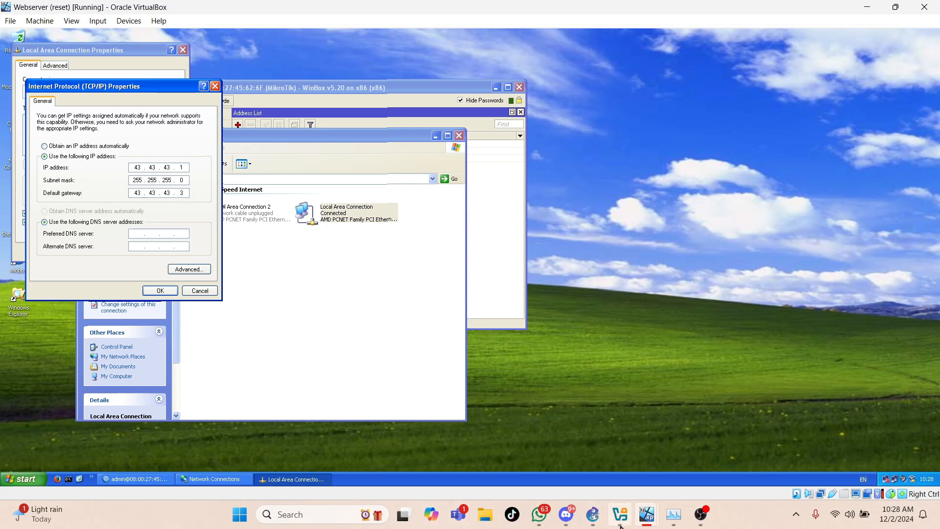
- Switch to the PC-1 virtual machine and open its Network Connections from the Control Panel
mouse_move(621, 518)
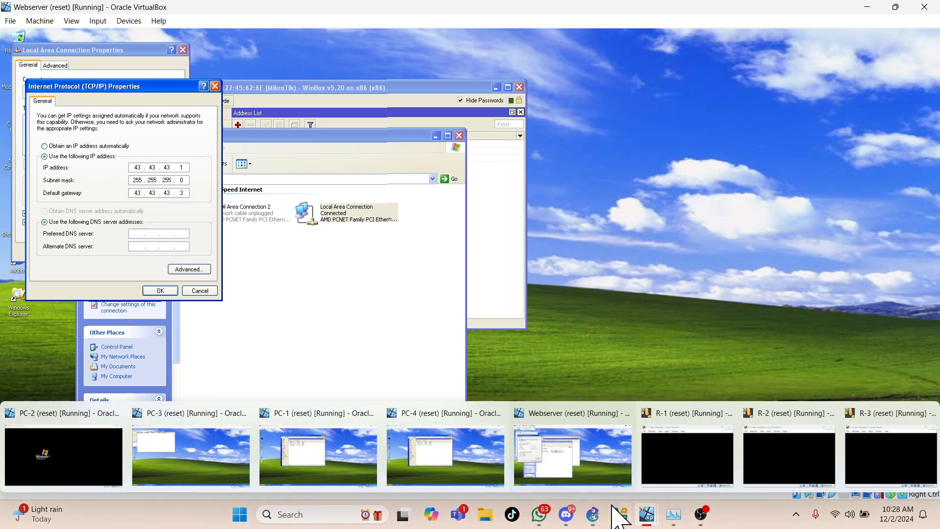
left_click(338, 468)
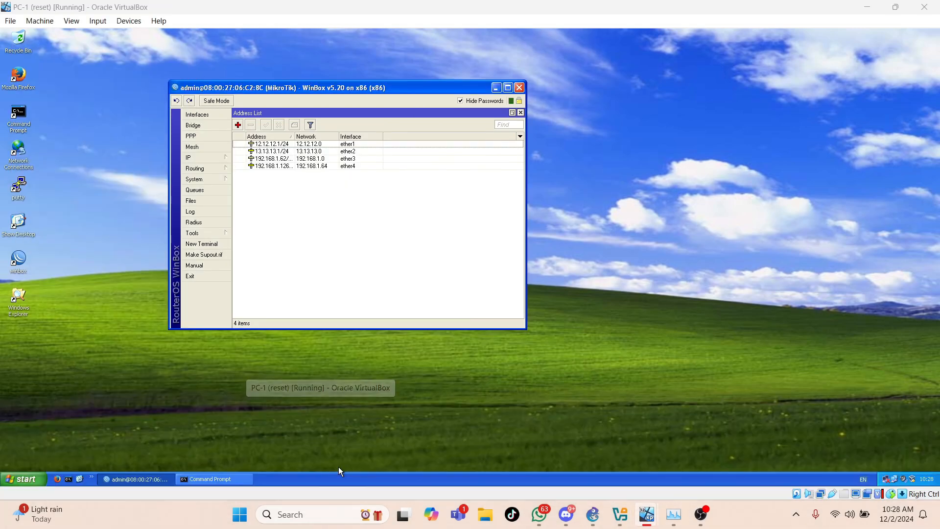
left_click(34, 479)
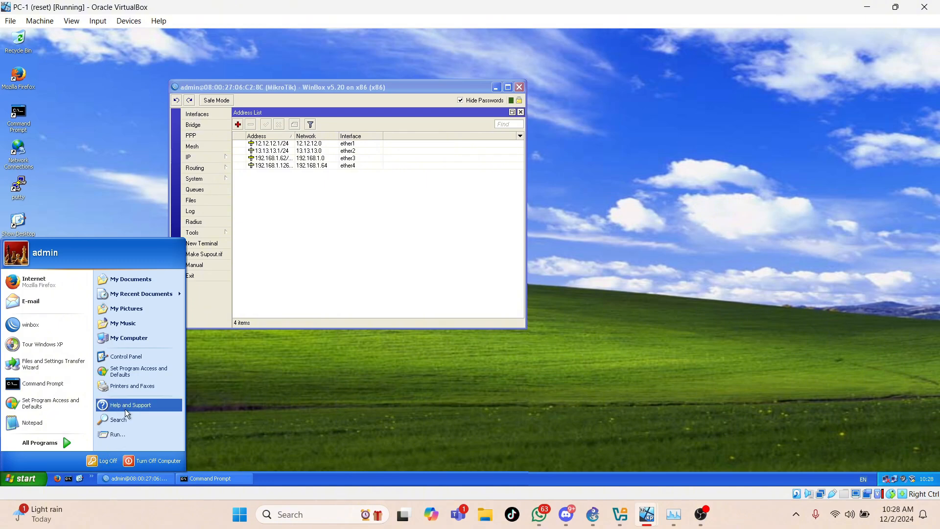
left_click(129, 357)
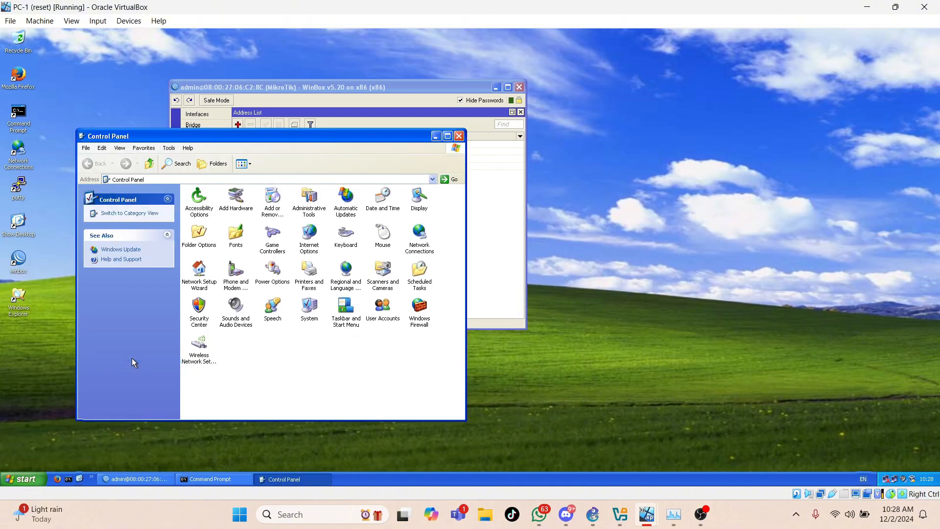
double_click(418, 232)
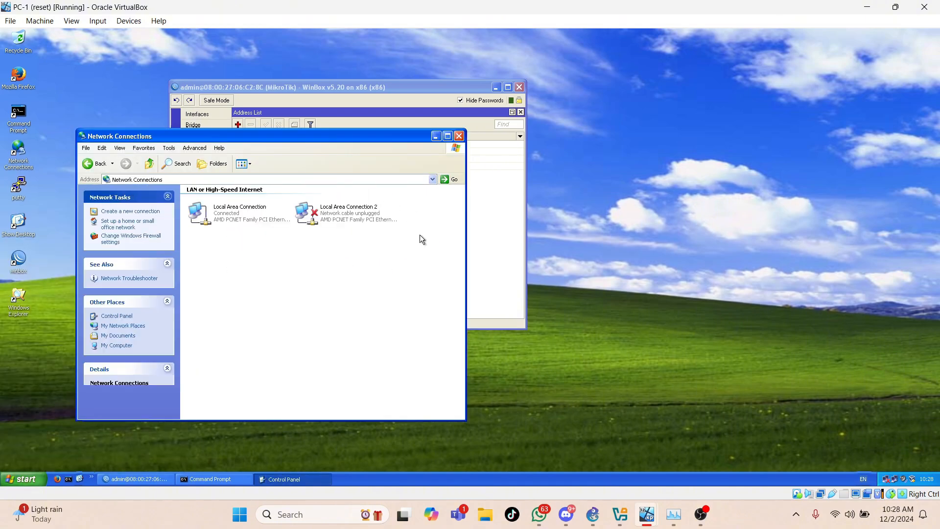
- Examine the Internet Protocol (TCP/IP) properties of PC-1's Local Area Connection, and close the TCP/IP dialog
left_click(240, 213)
right_click(240, 214)
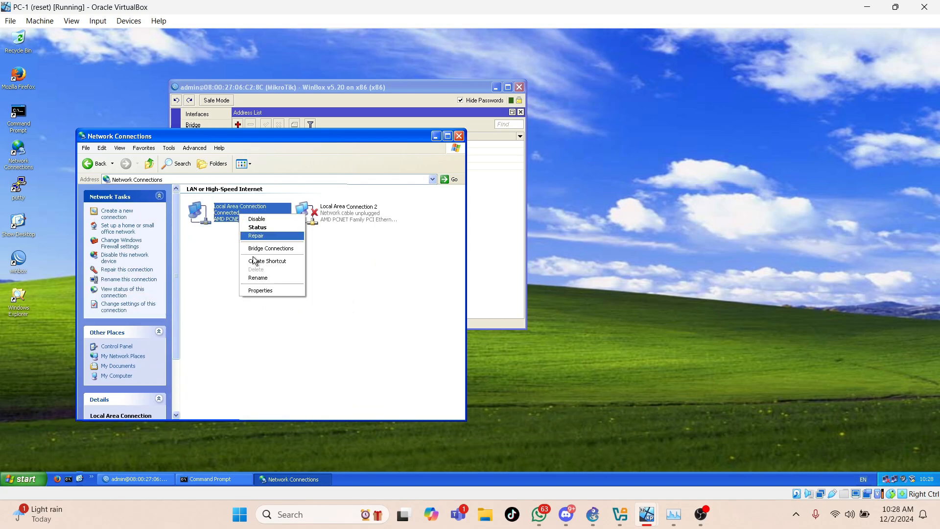
left_click(257, 293)
left_click(148, 216)
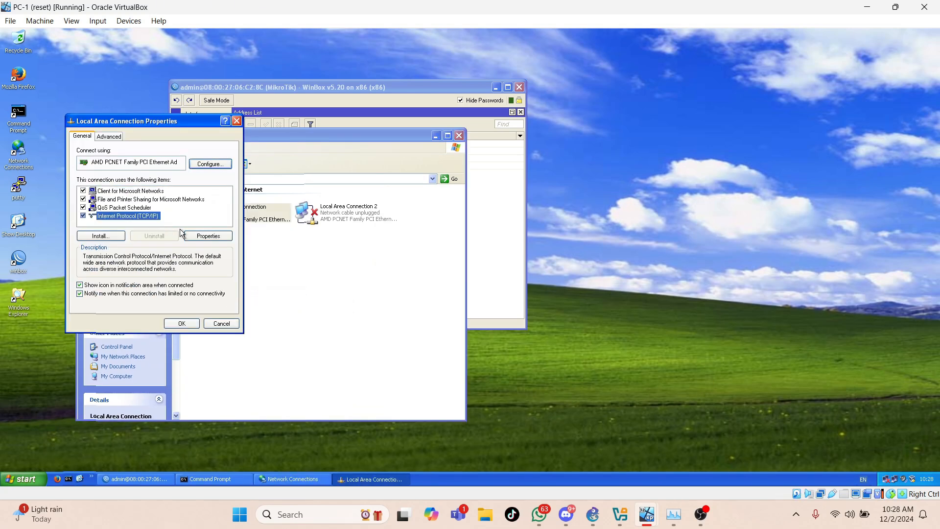
left_click(191, 236)
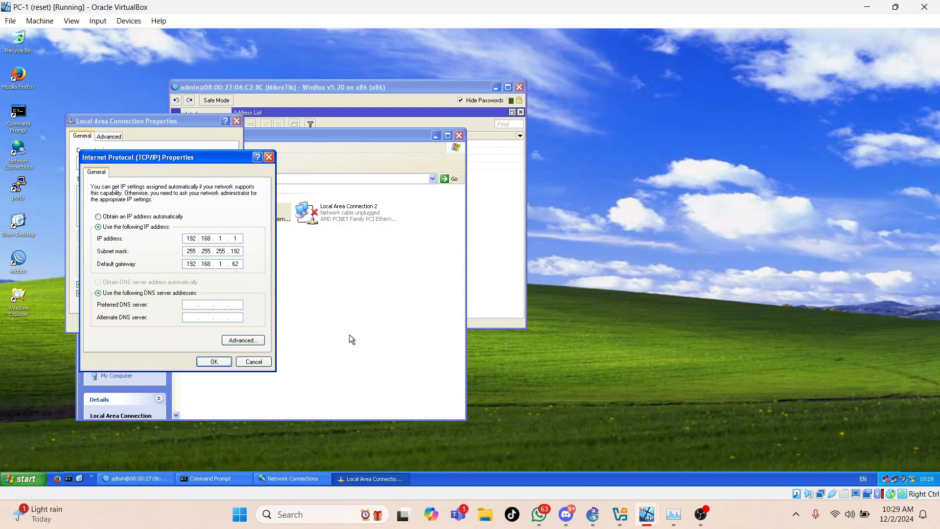
left_click(221, 363)
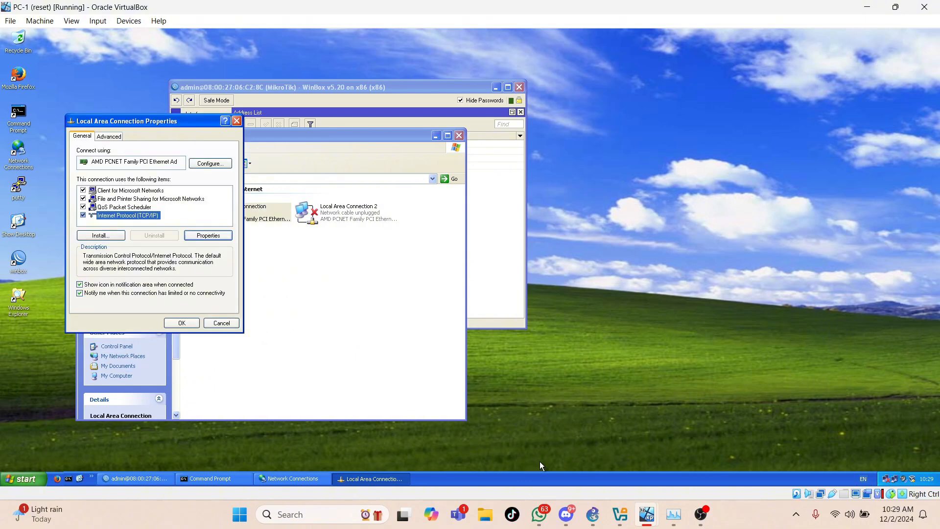
- Switch to the PC-2 virtual machine and open another Network Connections window from the Control Panel
mouse_move(645, 517)
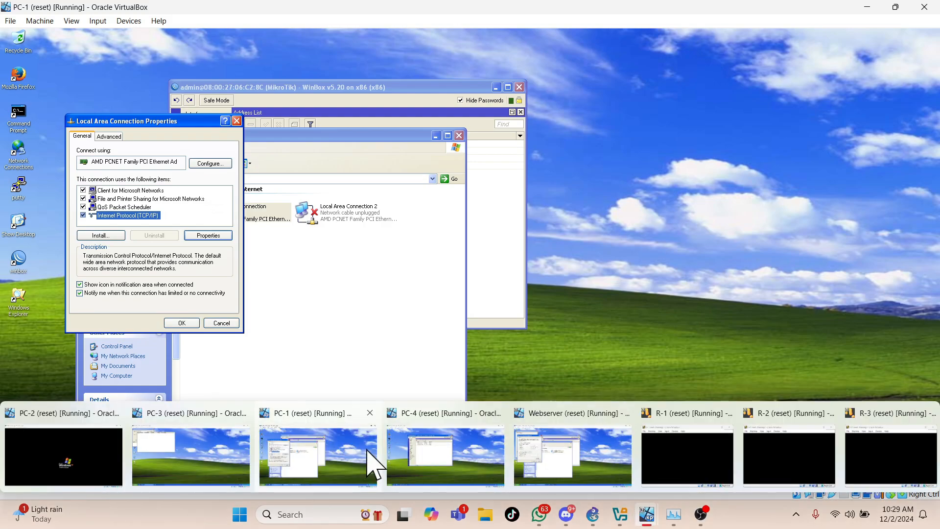
mouse_move(243, 465)
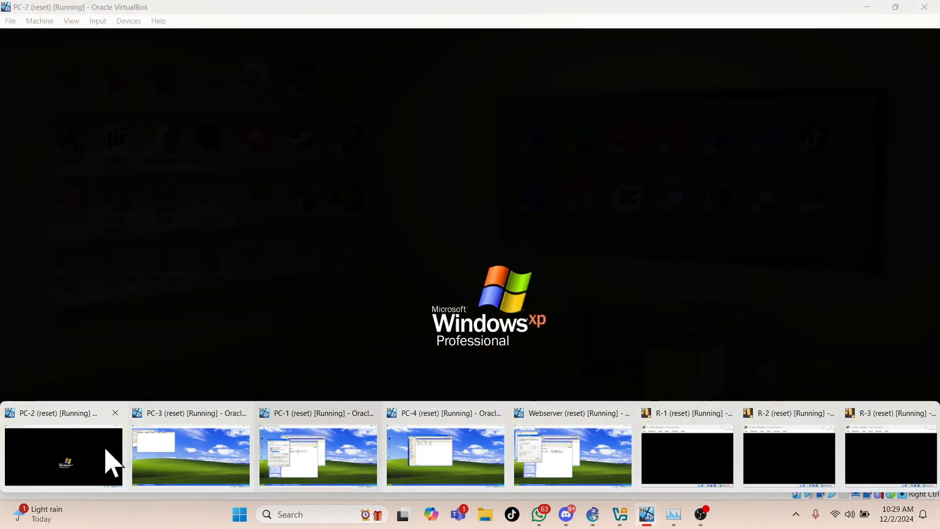
left_click(109, 461)
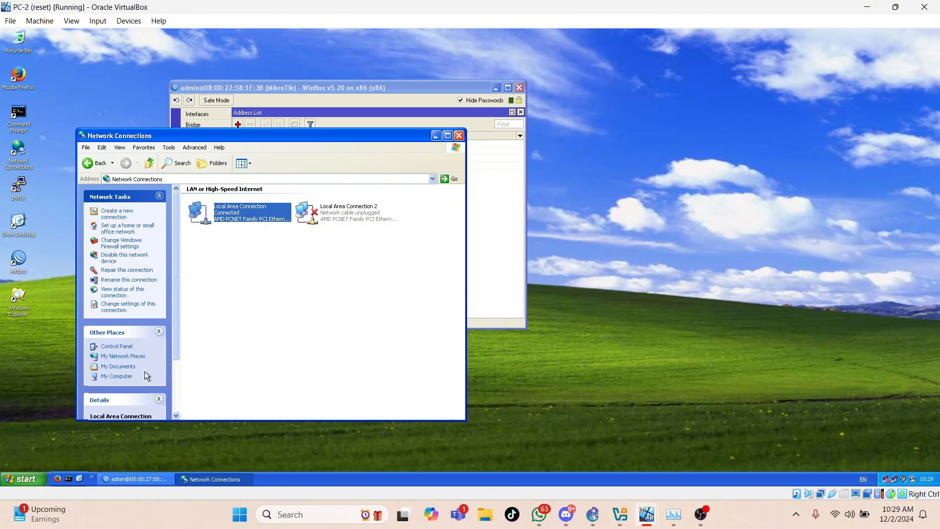
left_click(24, 478)
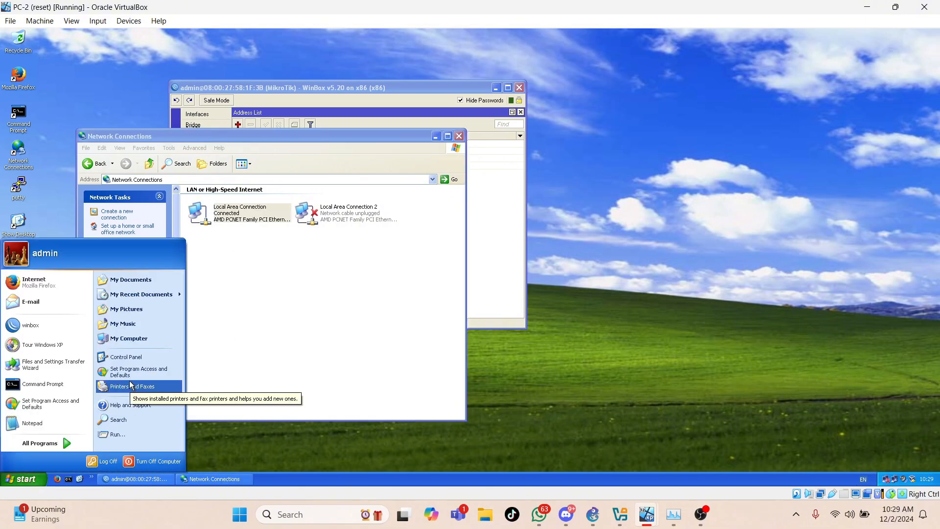
left_click(126, 359)
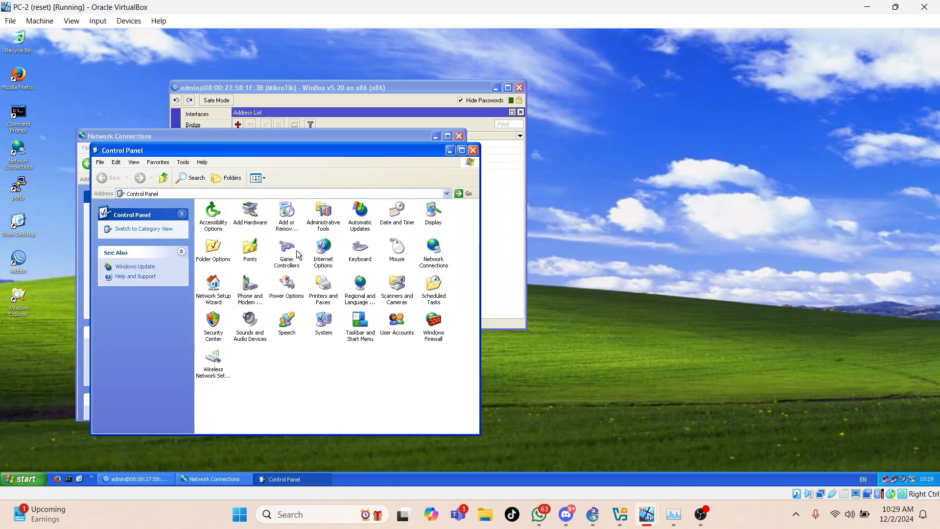
double_click(433, 246)
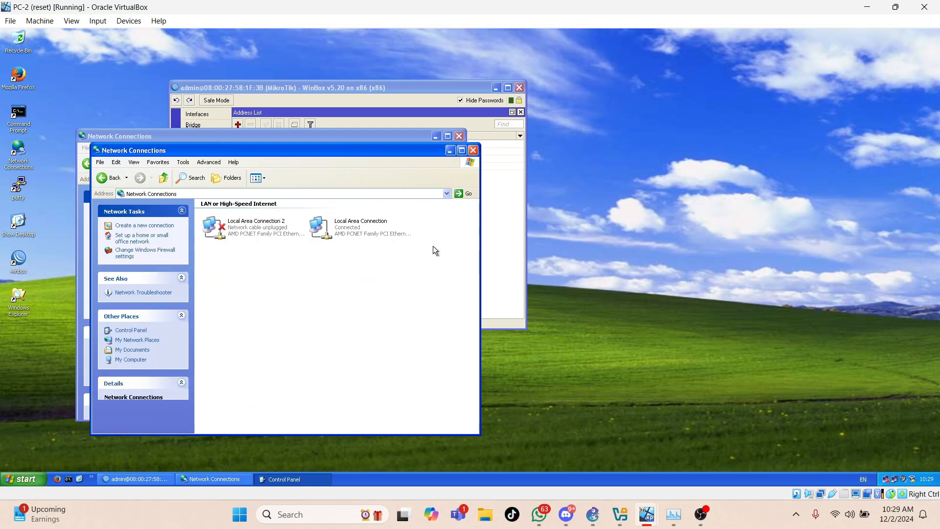
- Examine the Internet Protocol (TCP/IP) properties of PC-2's Local Area Connection, and close the TCP/IP dialog
right_click(331, 230)
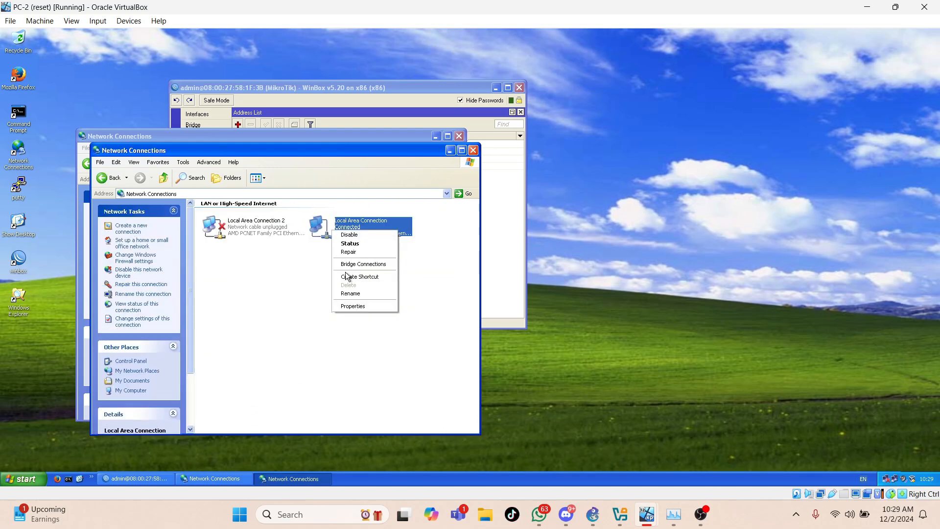
left_click(348, 307)
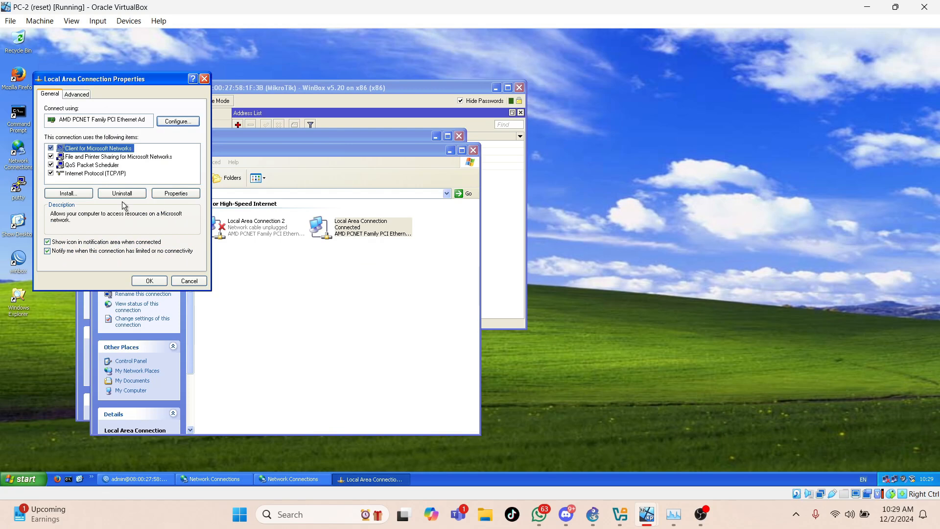
left_click(118, 174)
left_click(166, 193)
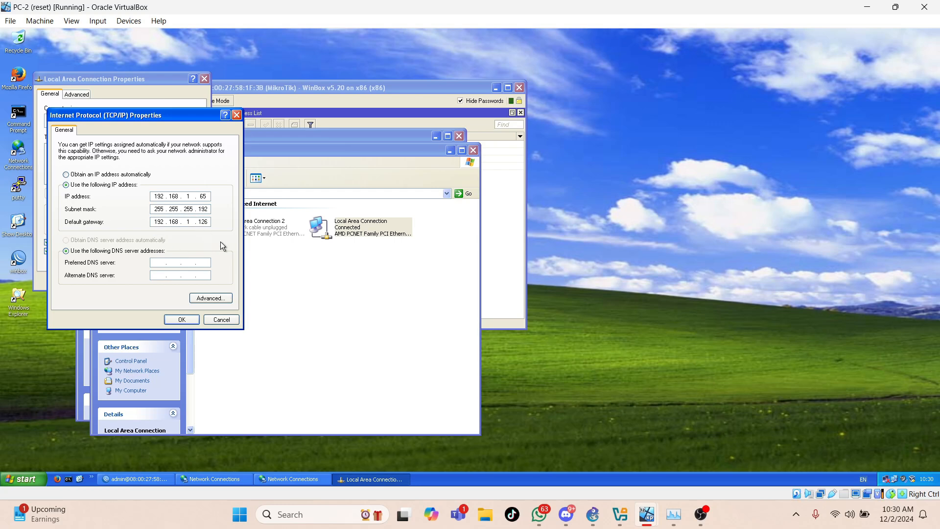
left_click(185, 322)
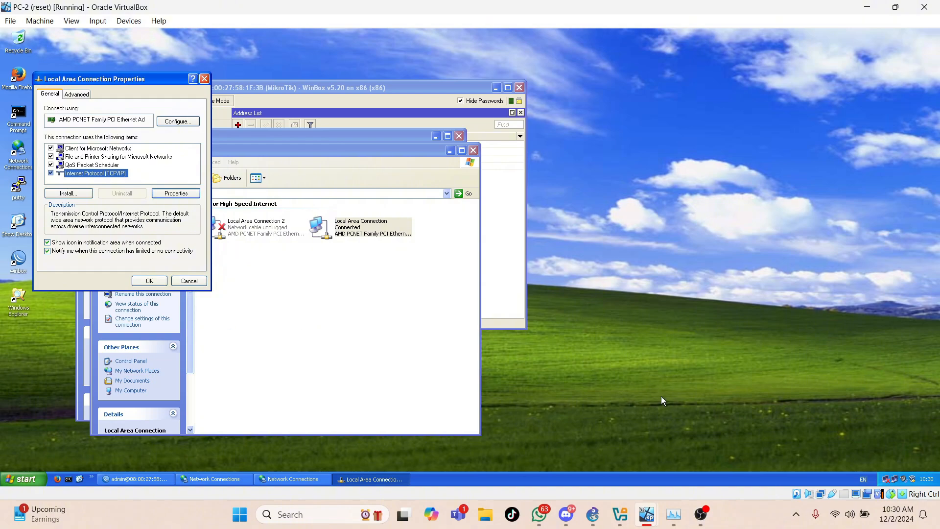
- Switch to the PC-4 virtual machine and open its Network Connections from the Control Panel
mouse_move(646, 514)
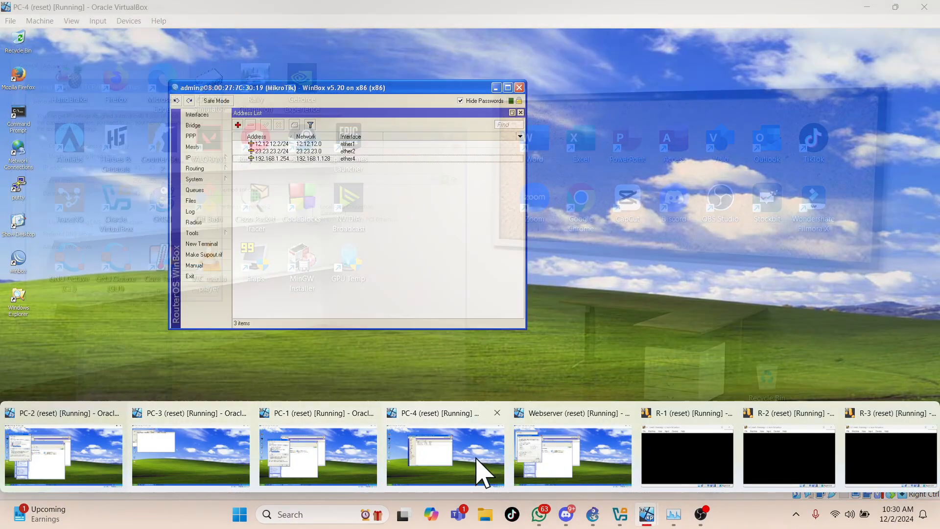
left_click(473, 456)
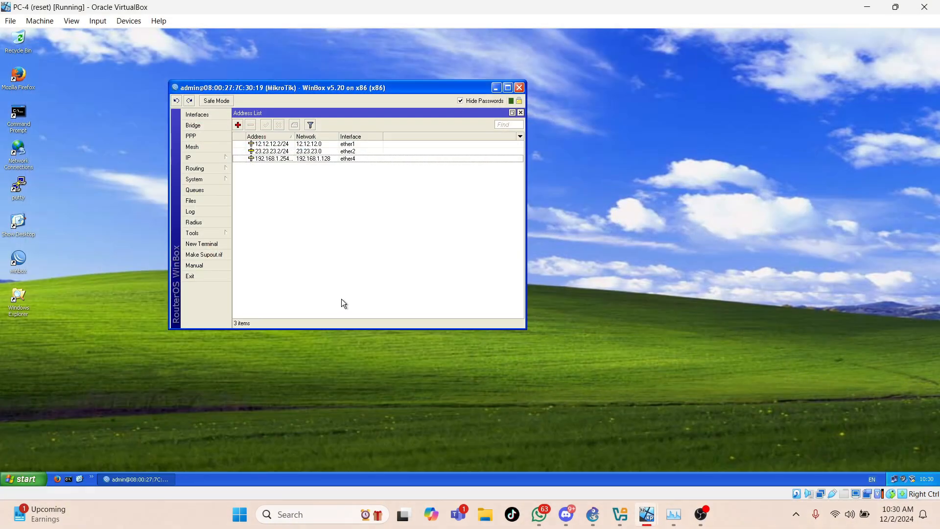
left_click(14, 478)
left_click(130, 362)
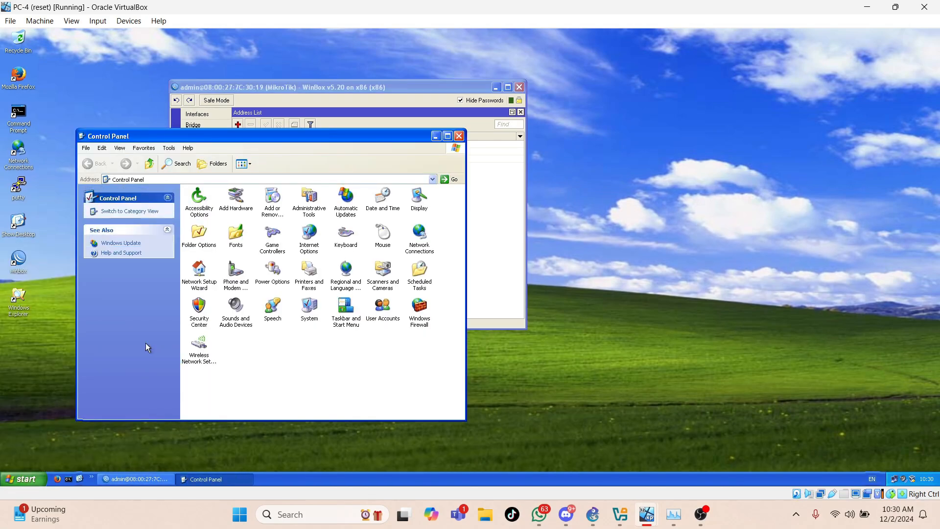
double_click(420, 233)
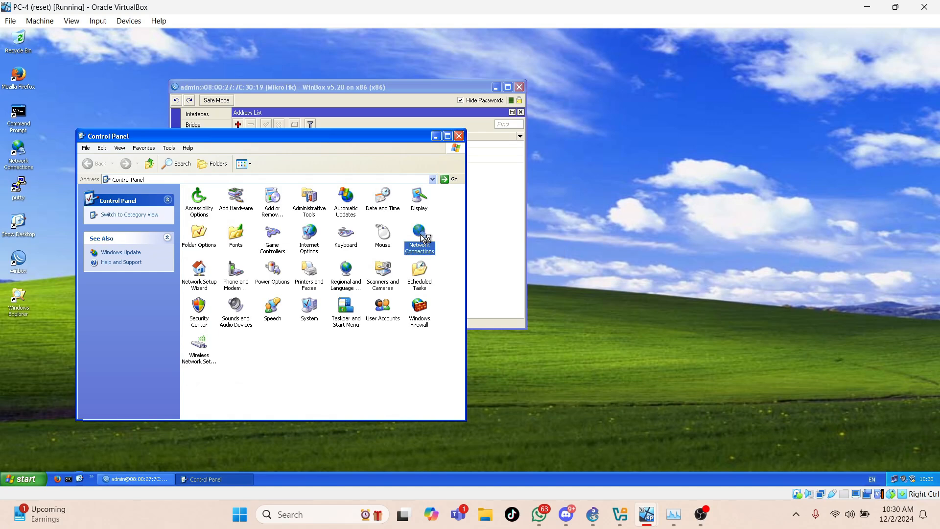
- Open the Internet Protocol (TCP/IP) properties of PC-4's Local Area Connection to examine its IP address, subnet mask and gateway
right_click(233, 216)
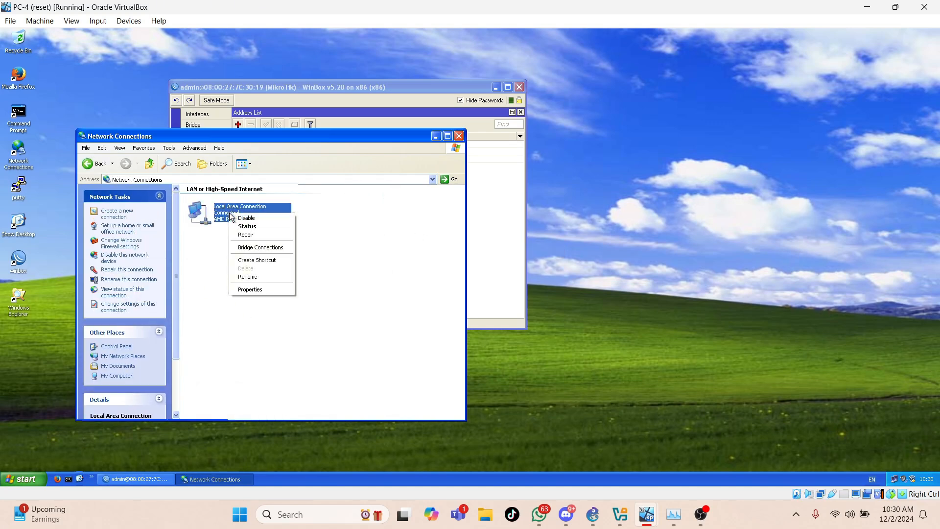
left_click(257, 290)
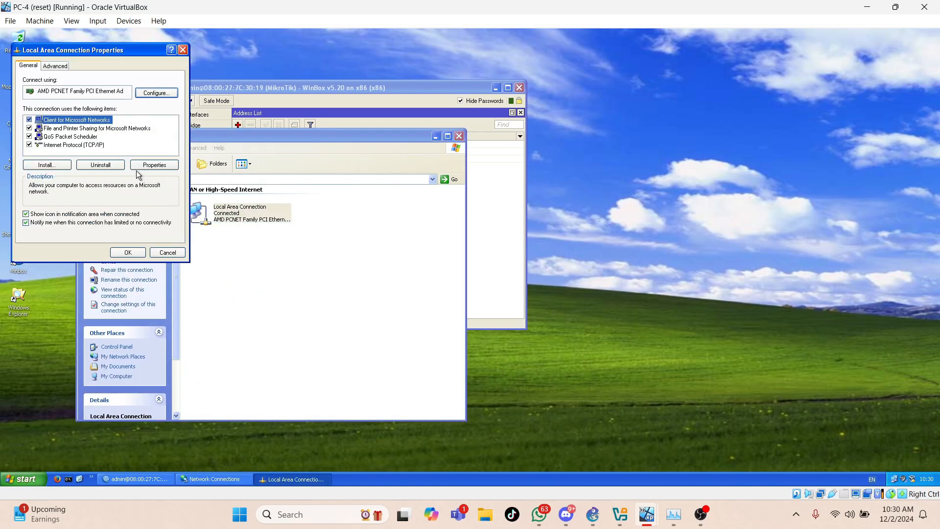
left_click(105, 145)
left_click(152, 164)
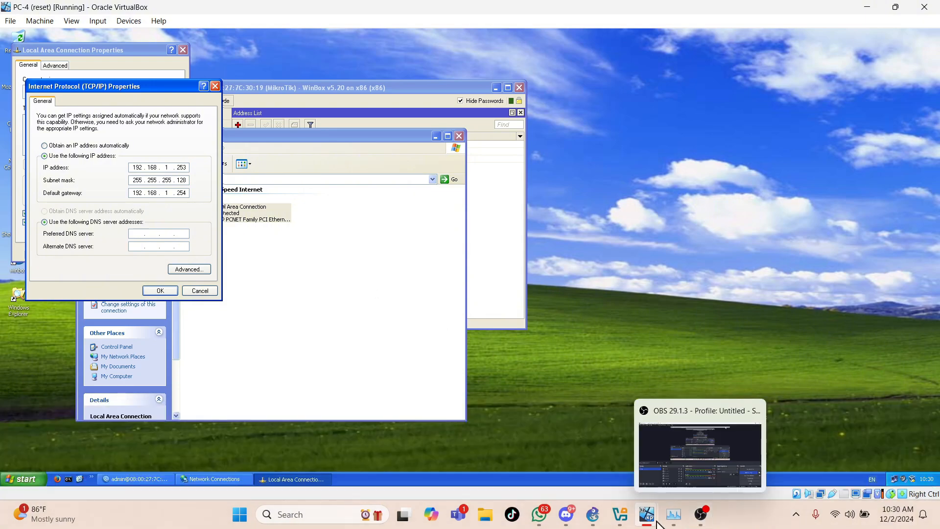
- Return to the PC-1 virtual machine and close its Local Area Connection properties and Network Connections windows
mouse_move(655, 519)
left_click(350, 456)
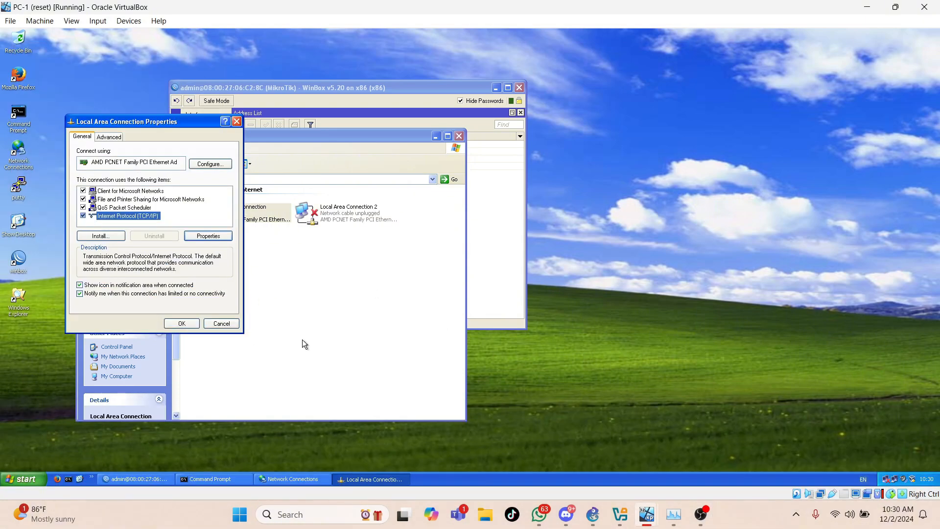
left_click(179, 324)
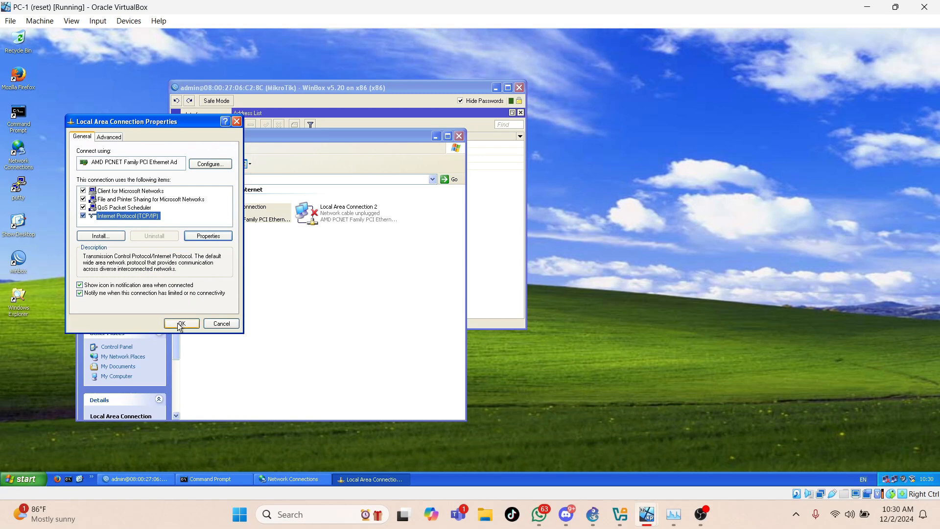
left_click(460, 135)
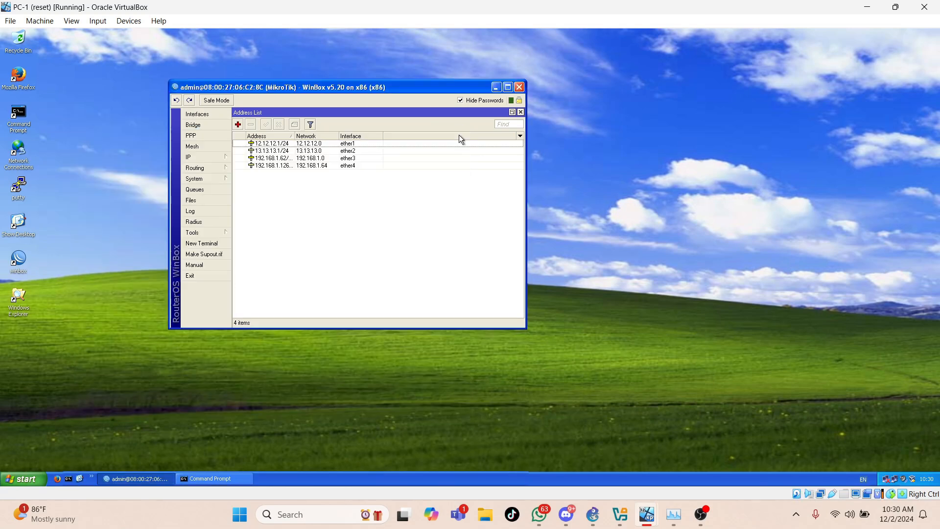
- Display router R-1's IP route list in WinBox and sort it by destination address in descending order to examine the static routes
left_click(204, 158)
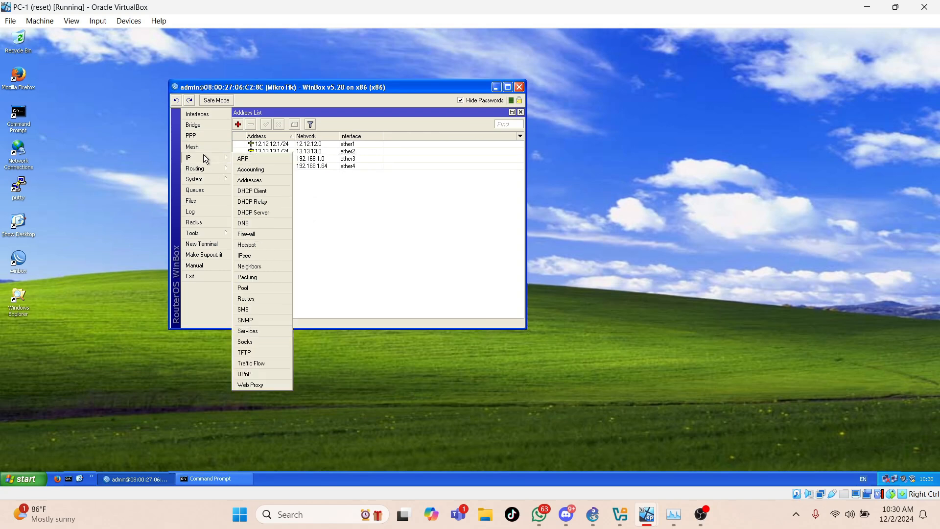
left_click(254, 300)
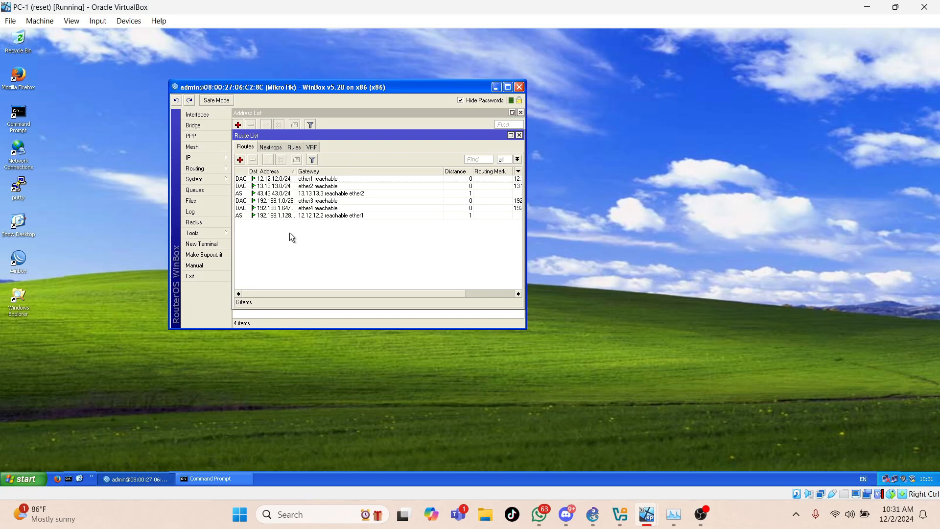
left_click(275, 172)
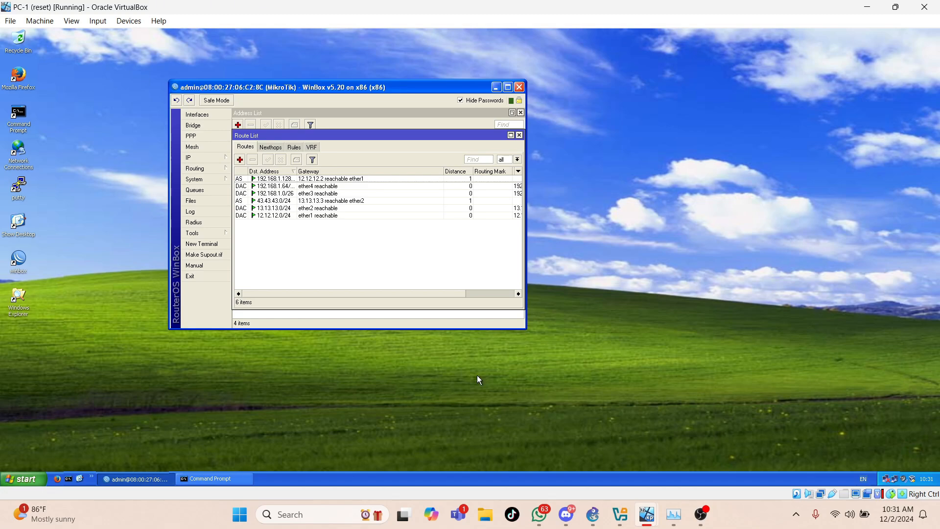
- On the PC-4 virtual machine, close the Local Area Connection and Network Connections windows and display router R-2's IP route list in WinBox
left_click(645, 517)
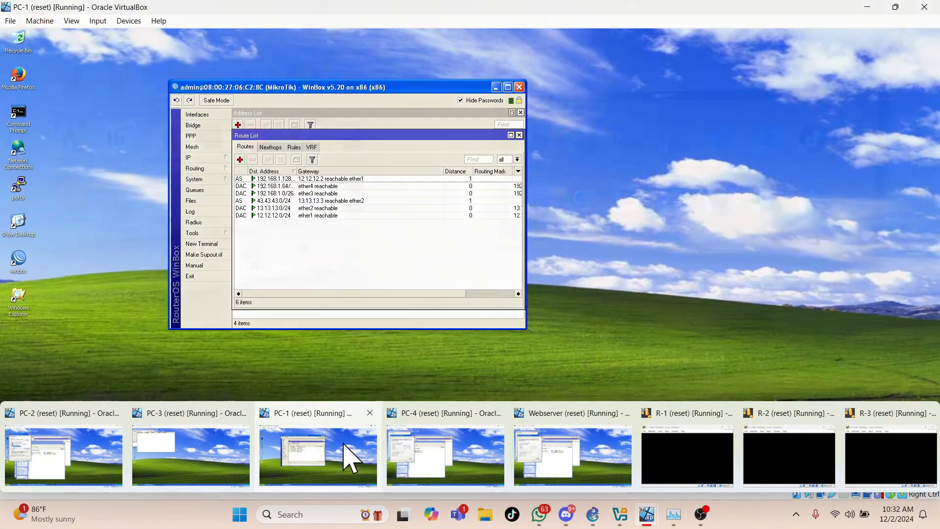
left_click(404, 460)
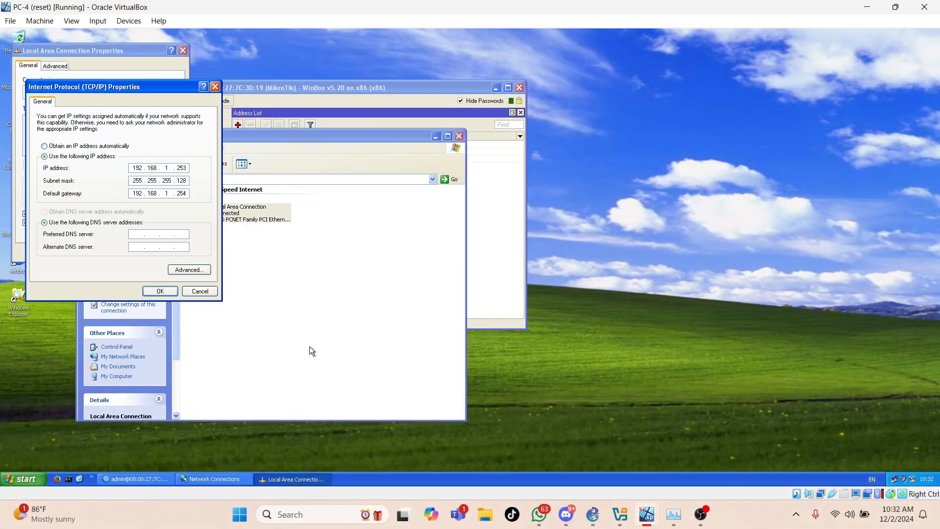
left_click(155, 292)
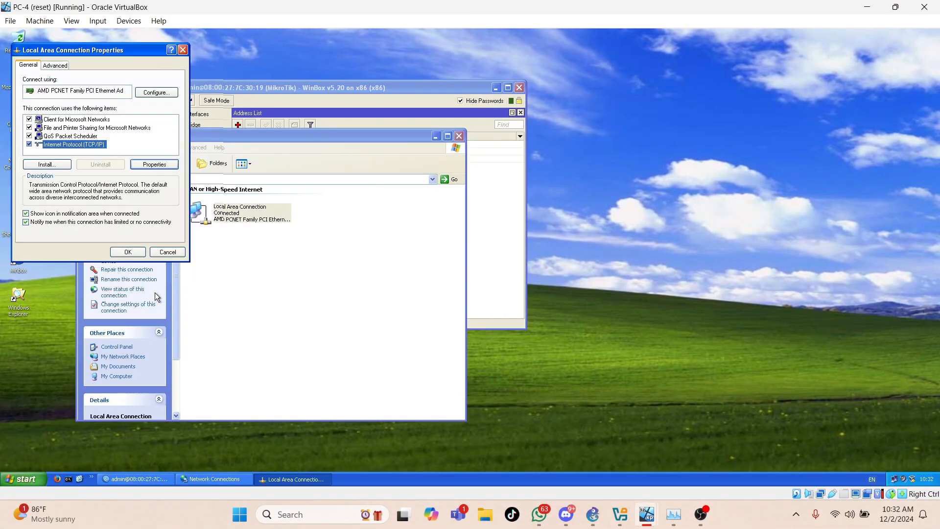
left_click(140, 253)
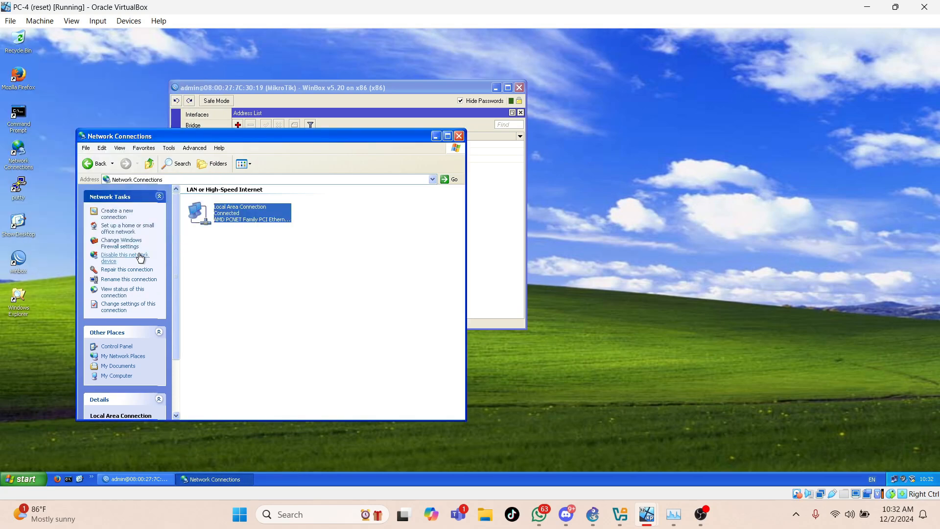
left_click(459, 136)
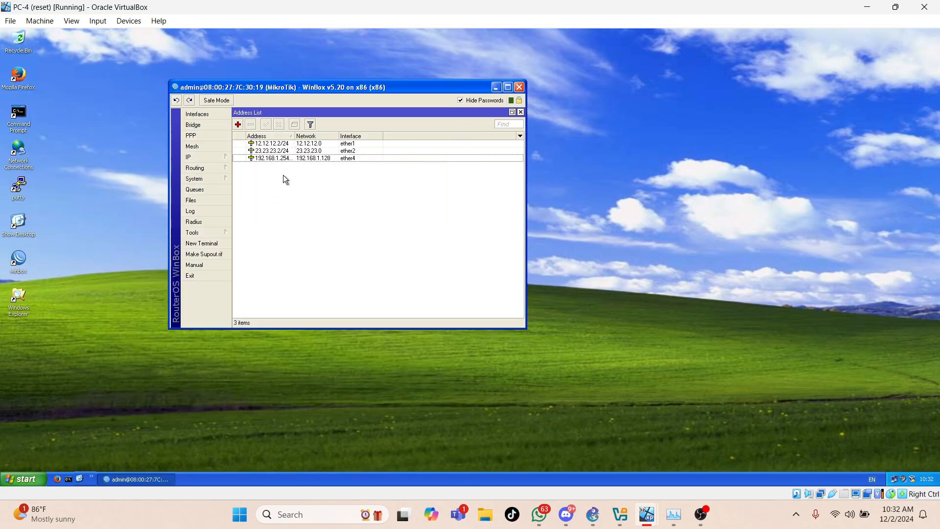
left_click(199, 157)
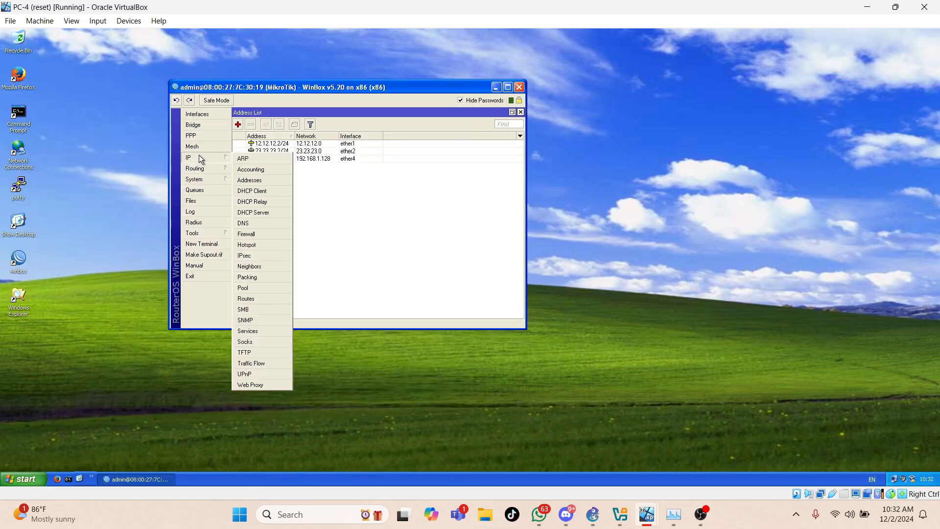
left_click(254, 298)
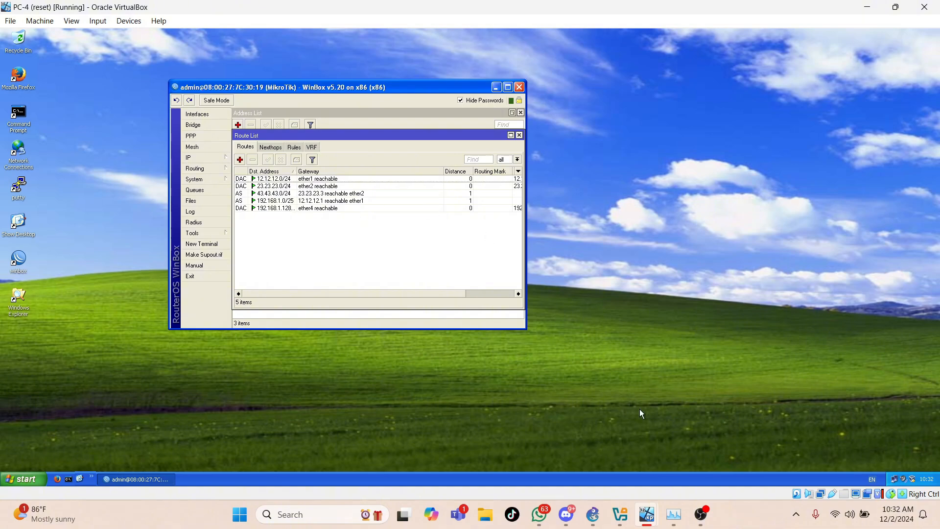
- On the Webserver virtual machine, close the network connection windows, examine router R-3's IP route list in WinBox, and close WinBox
mouse_move(645, 515)
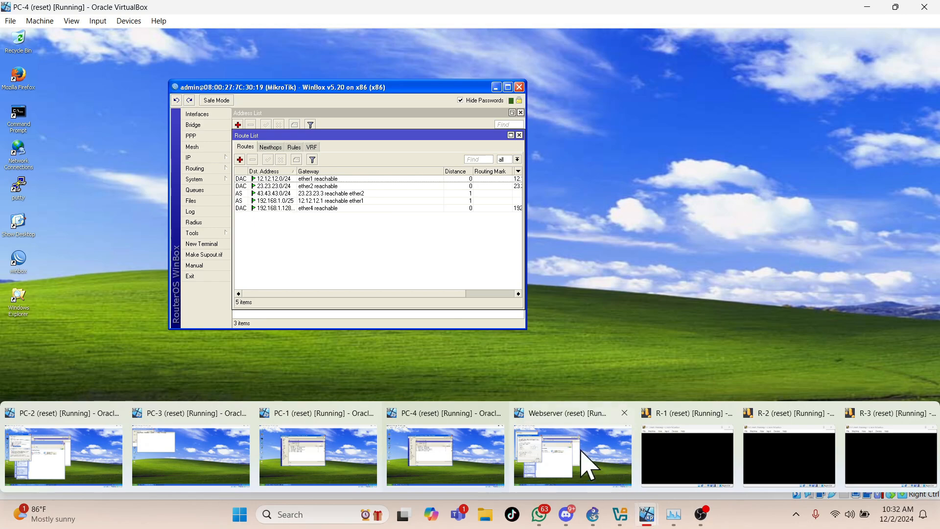
left_click(563, 454)
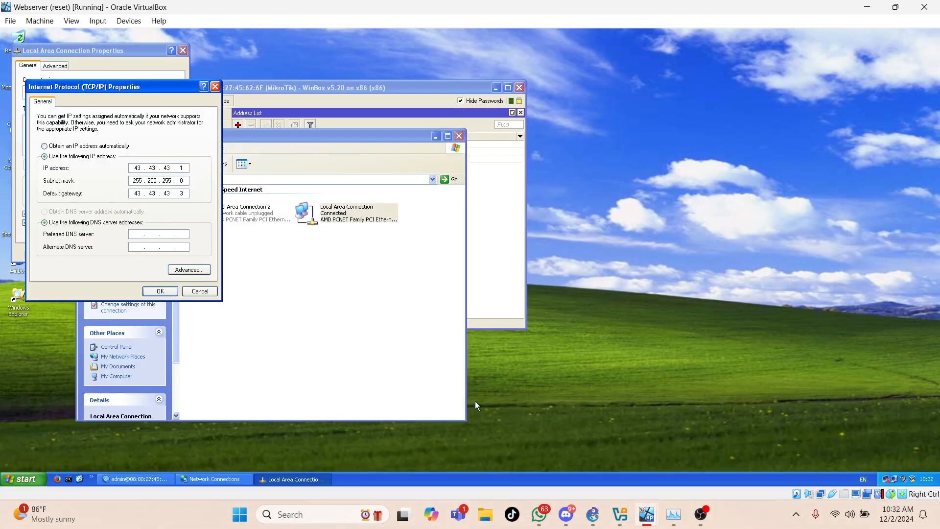
left_click(149, 291)
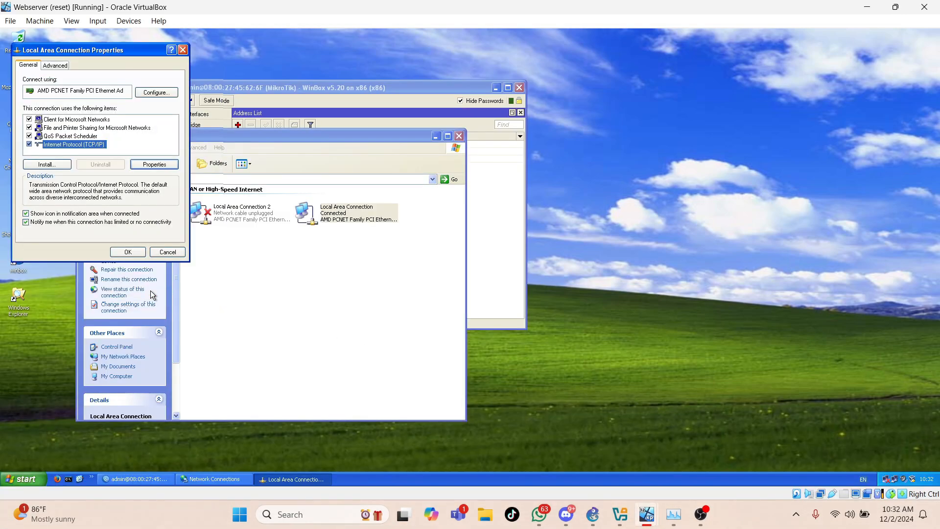
left_click(128, 252)
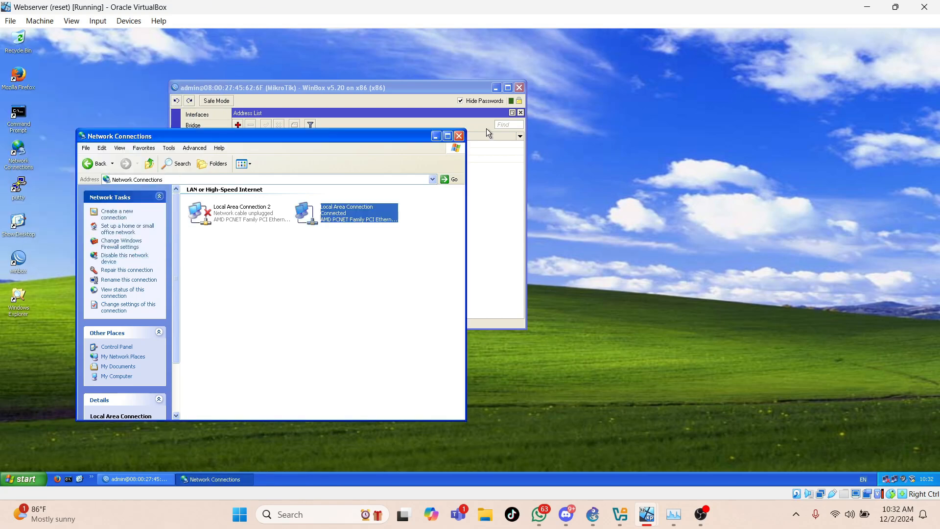
left_click(459, 135)
left_click(198, 160)
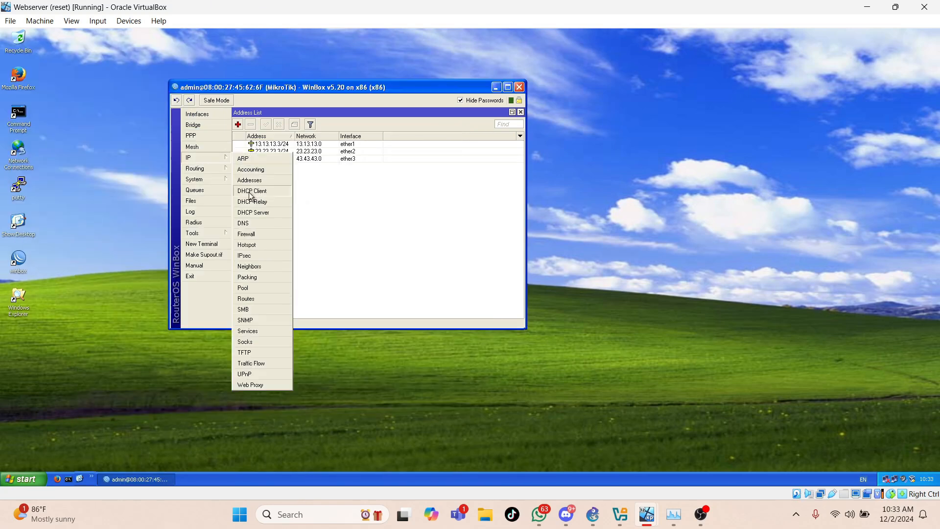
left_click(258, 303)
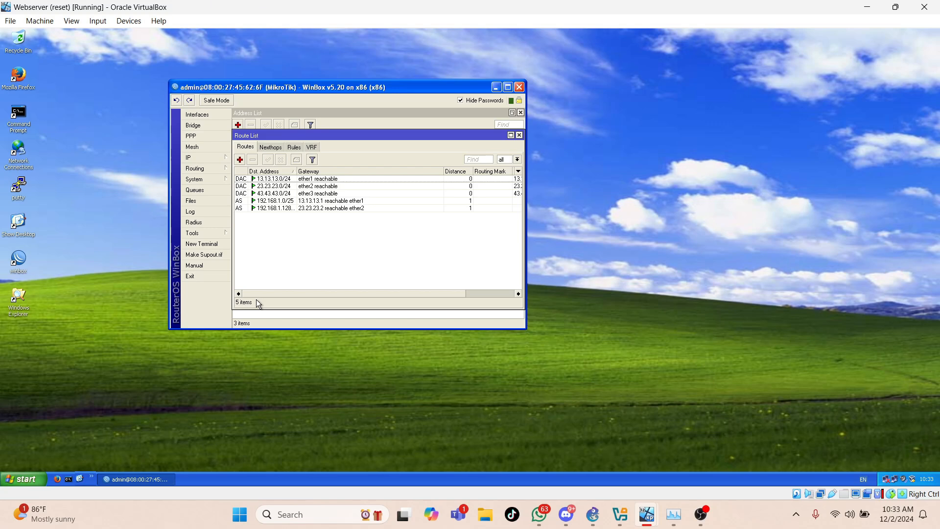
left_click(520, 88)
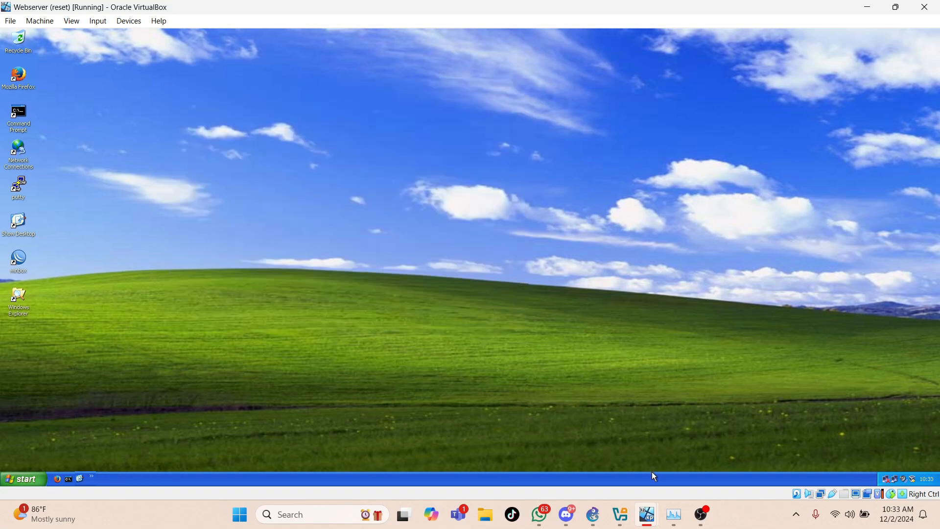
- Switch to the PC-1 virtual machine and ping the web server at 43.43.43.1 from its Command Prompt
mouse_move(647, 514)
left_click(327, 456)
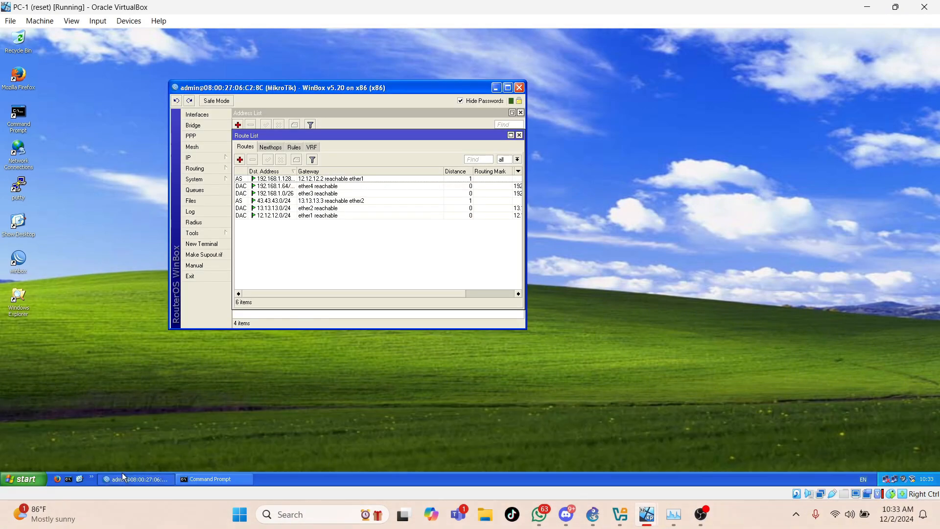
left_click(187, 478)
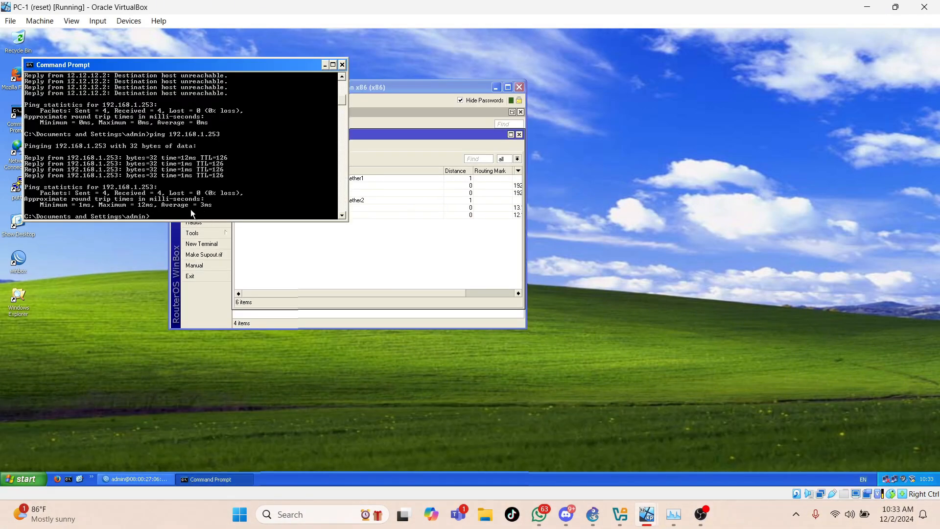
scroll(190, 169, "down", 6)
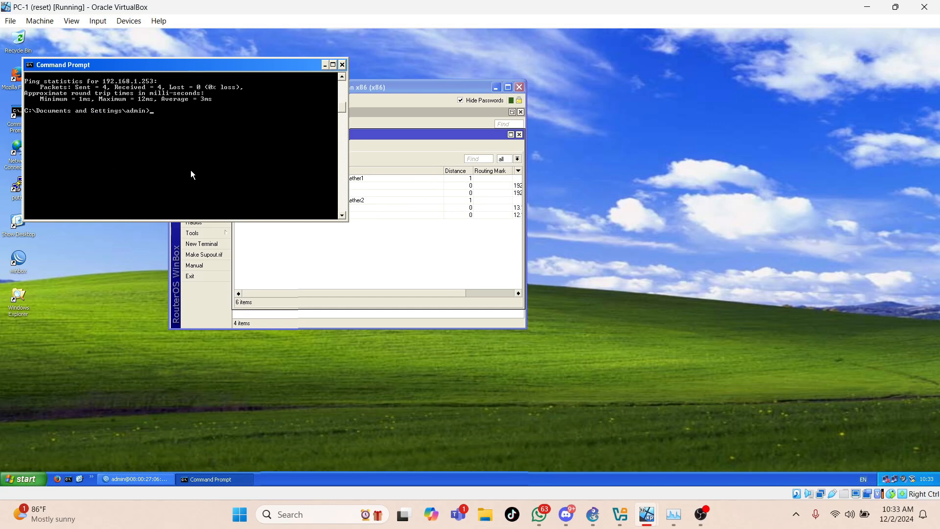
scroll(191, 172, "down", 1)
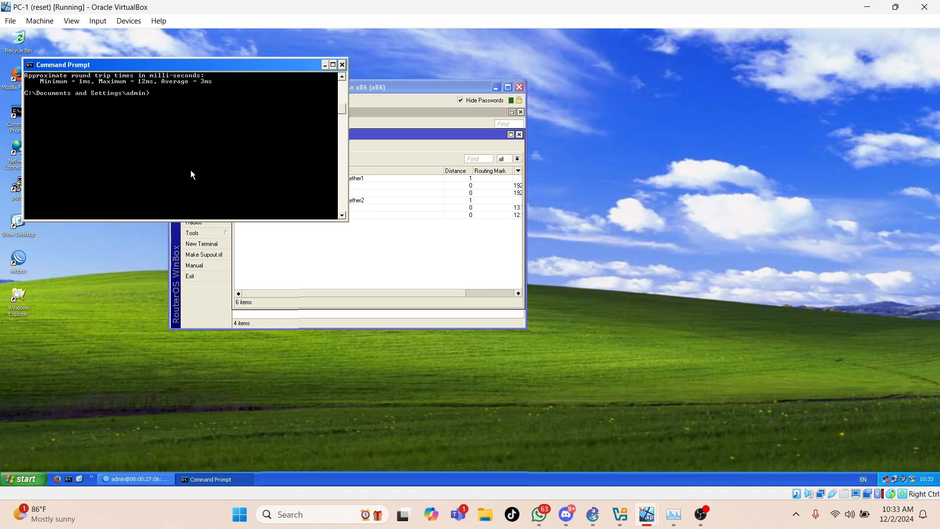
type("ping 43.43.43.1")
key("Return")
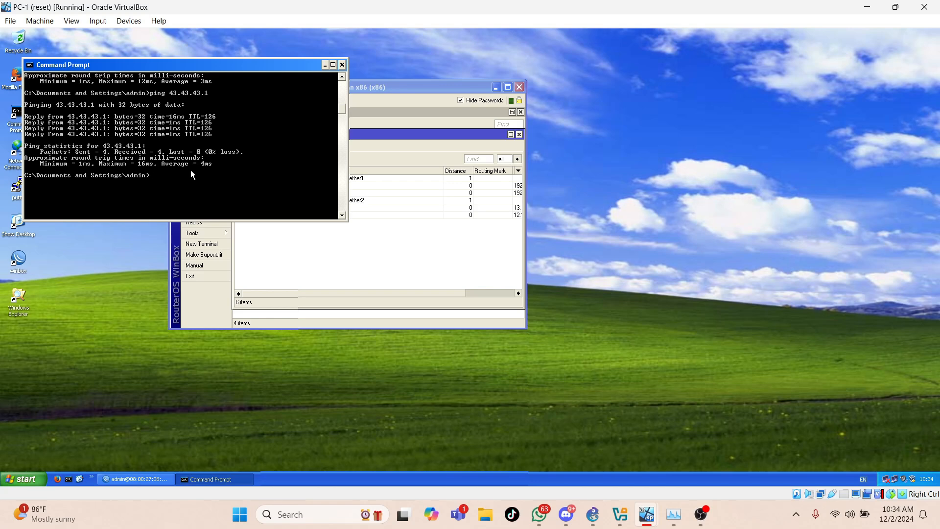
- Trace the route from PC-1 to the web server with tracert 43.43.43.1
type("tracert")
type("43.43.43.")
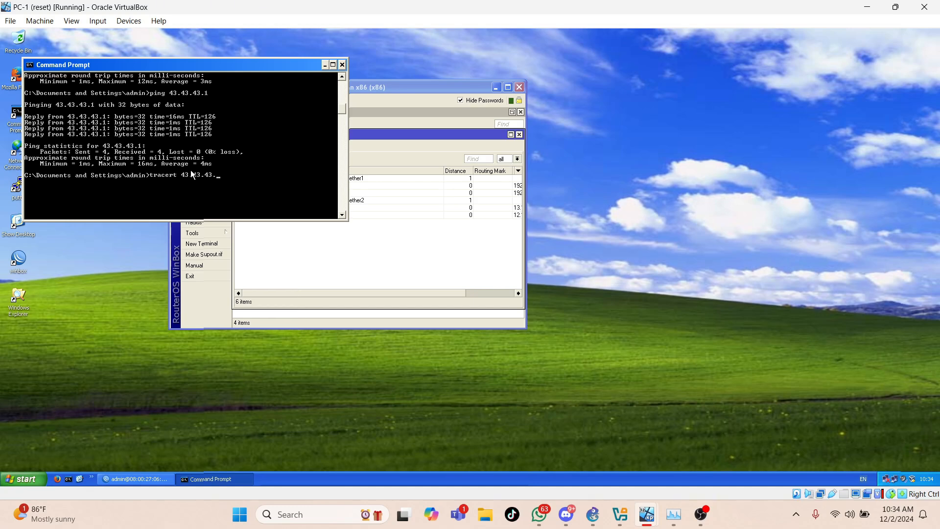
type("1")
key("Return")
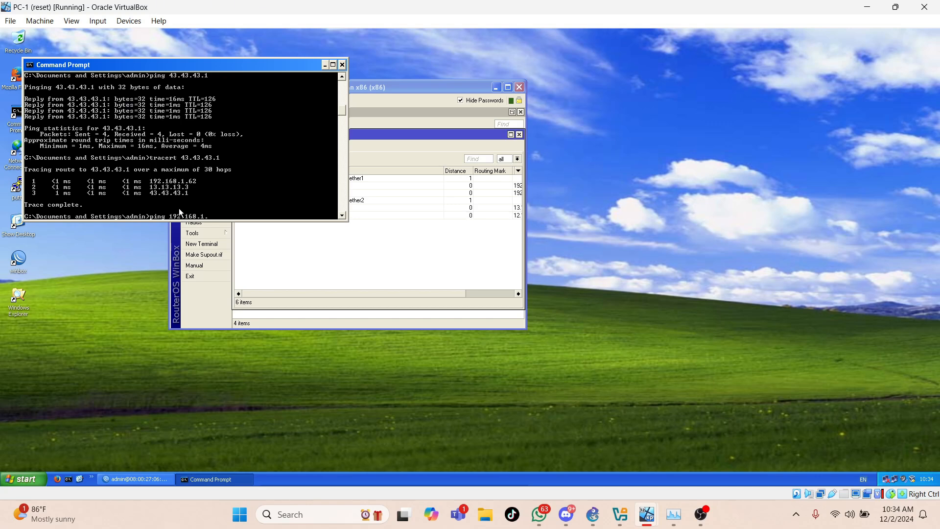
- Ping PC-4 at 192.168.1.253 from PC-1 and trace the route to it with tracert
type("253")
key("Return")
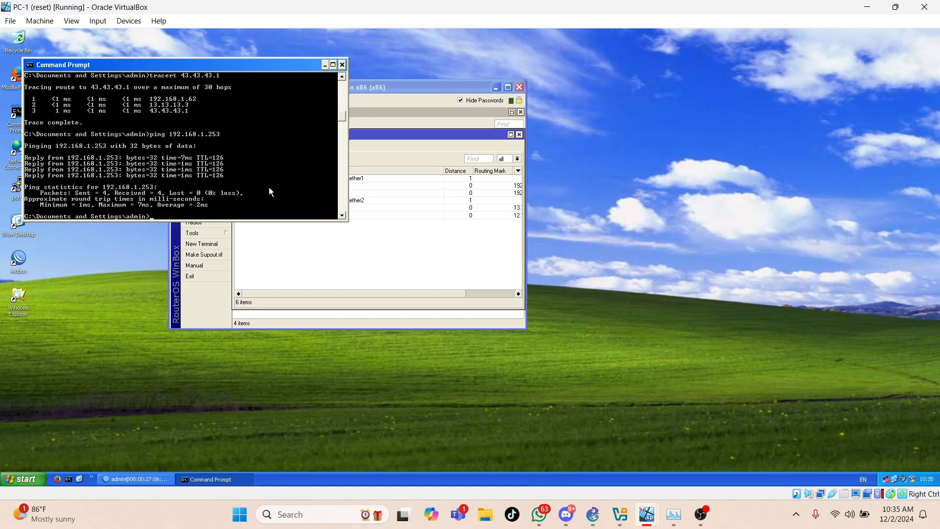
type("tracert 192.168.1.253")
key("Return")
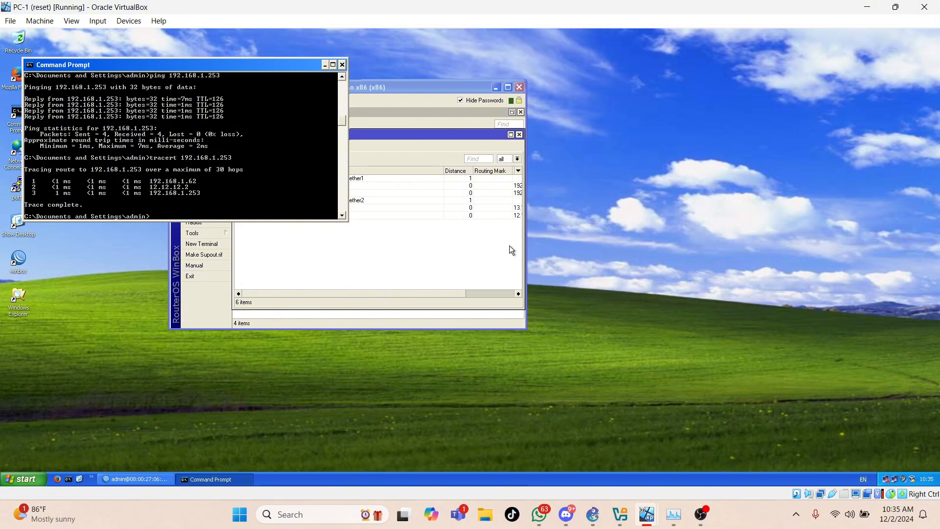
- Switch to the JARKOM project in GNS3 to view the network topology
mouse_move(593, 514)
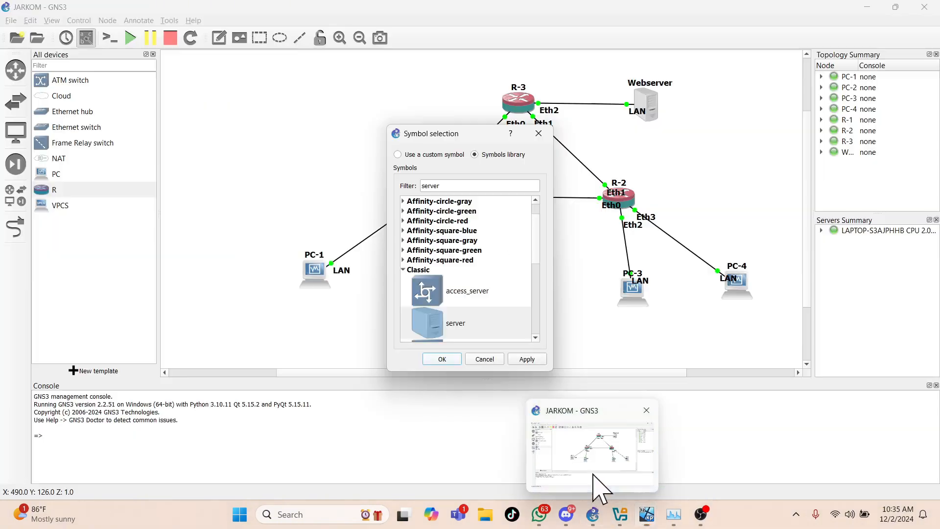
left_click(598, 484)
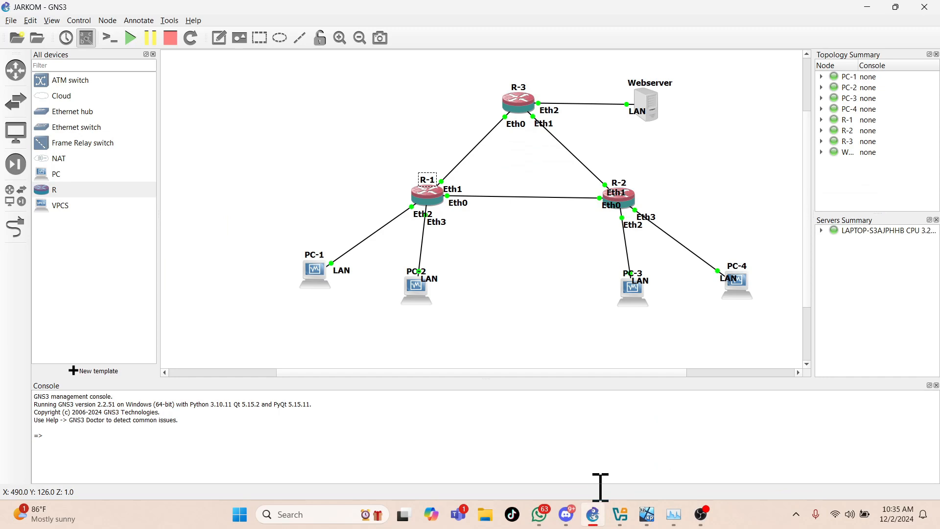